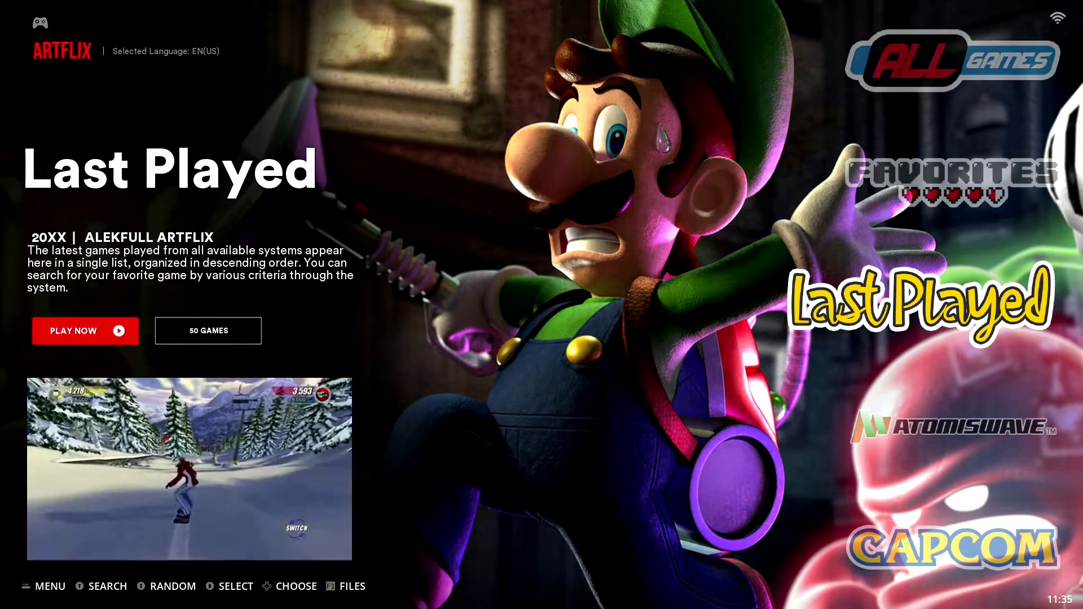
- Open the Themes Downloader from the Main Menu's Updates & Downloads section
{"action": "key", "text": "Return"}
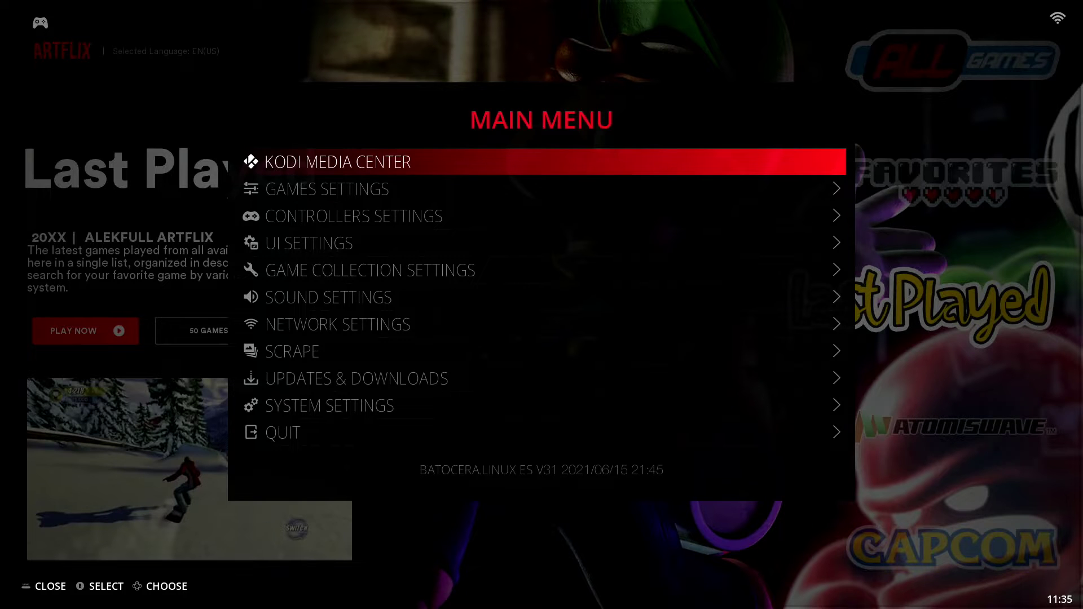
{"action": "key", "text": "Down"}
{"action": "key", "text": "Down"}
{"action": "key", "text": "Down"}
{"action": "key", "text": "Down"}
{"action": "key", "text": "Down"}
{"action": "key", "text": "Down"}
{"action": "key", "text": "Down"}
{"action": "key", "text": "Down"}
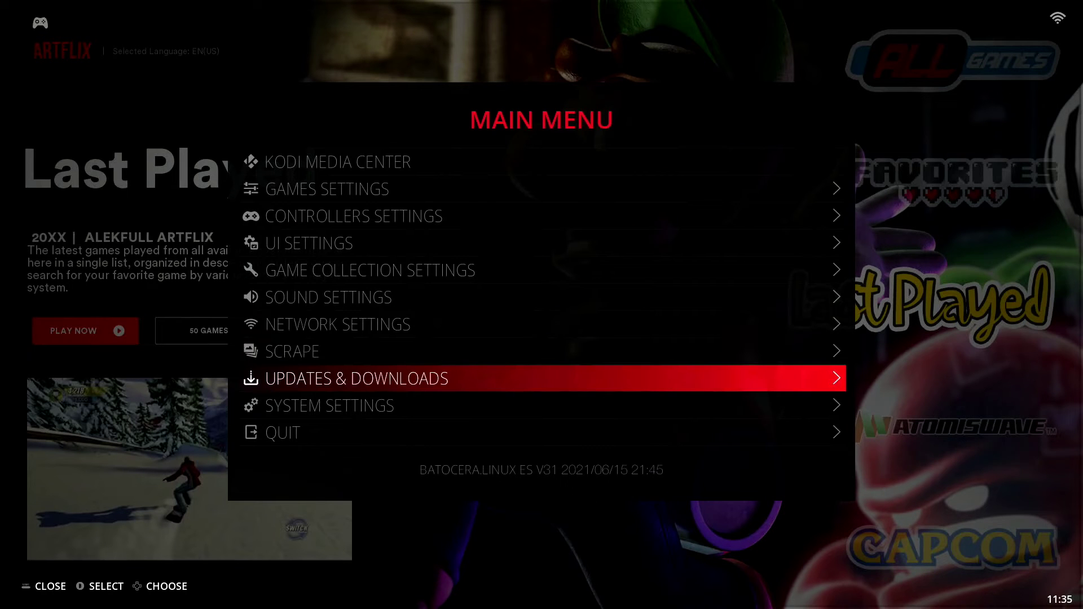
{"action": "key", "text": "Return"}
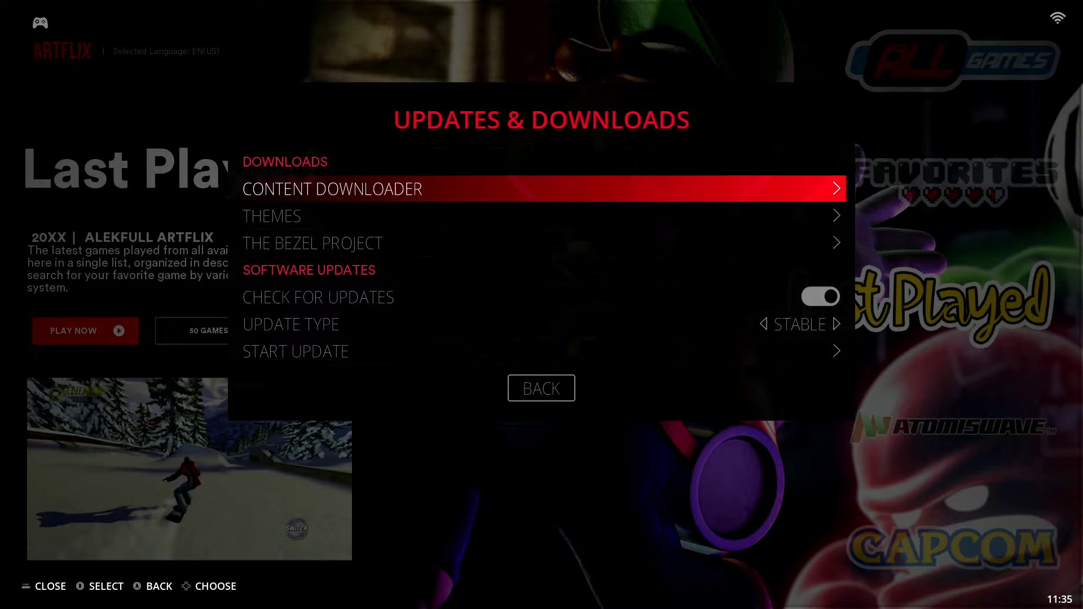
{"action": "key", "text": "Down"}
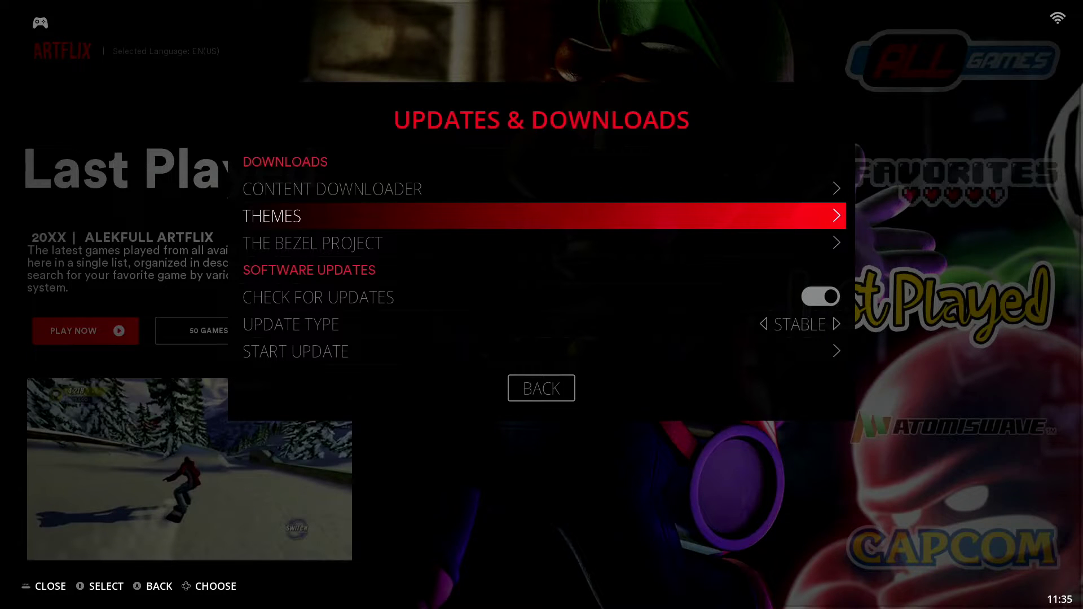
{"action": "key", "text": "Return"}
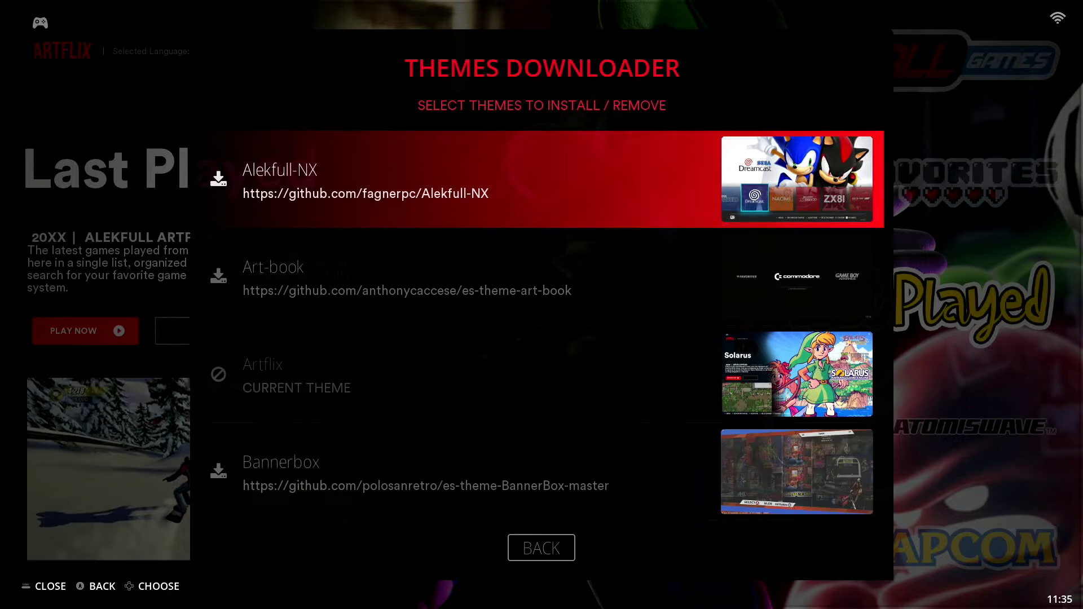
- Scroll past Artflix, Hypertocera-TMCTV and OmegaDrive to Platform and open its Install dialog
{"action": "key", "text": "Down"}
{"action": "key", "text": "Down"}
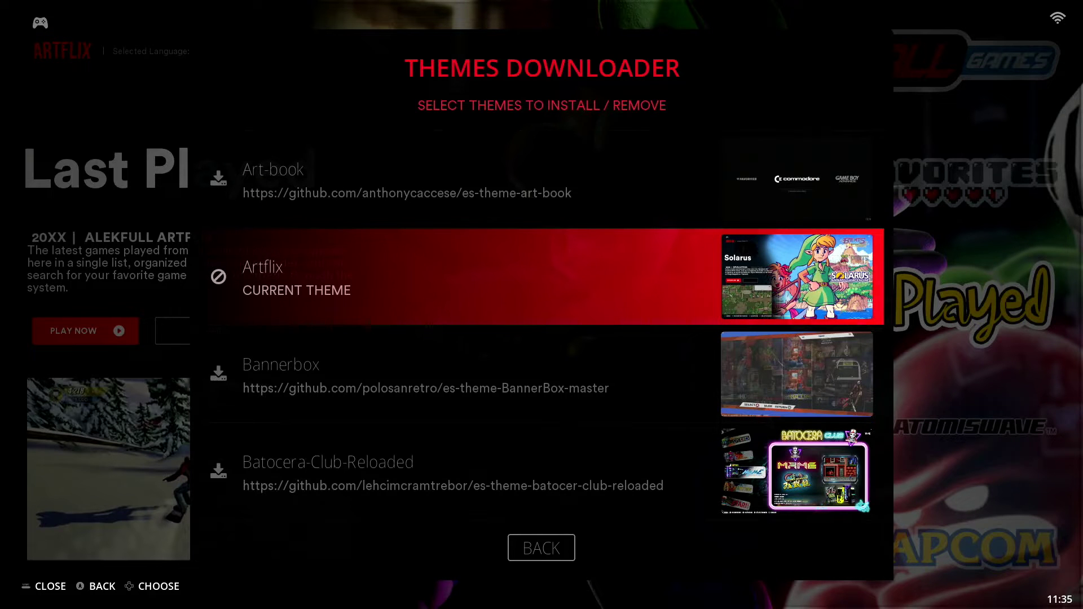
{"action": "key", "text": "Down"}
{"action": "key", "text": "Down"}
{"action": "key", "text": "Down"}
{"action": "key", "text": "Down"}
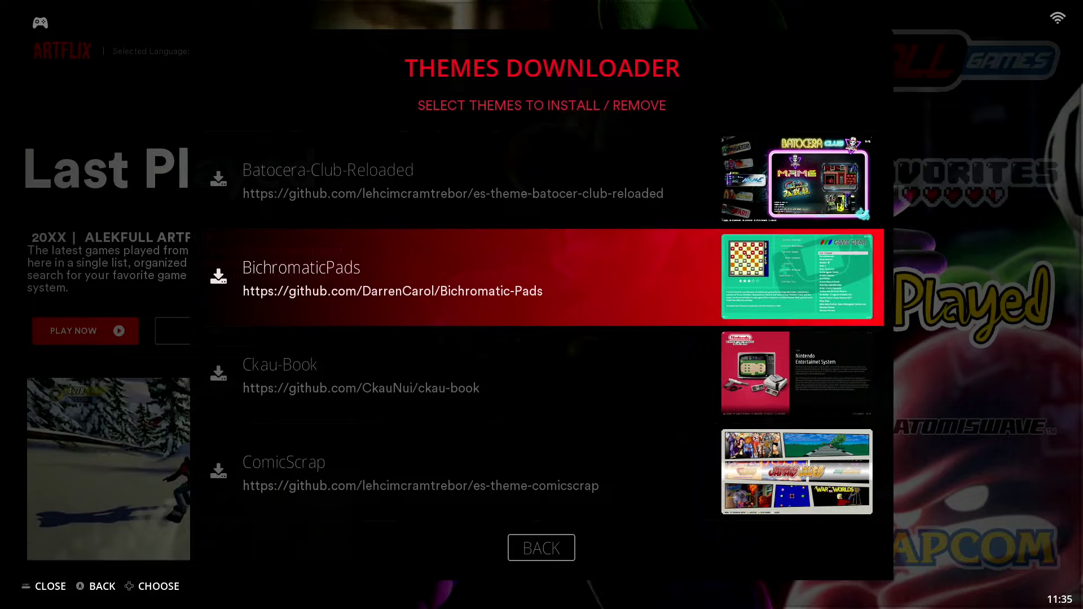
{"action": "key", "text": "Down"}
{"action": "key", "text": "Down"}
{"action": "key", "text": "Down"}
{"action": "key", "text": "Down"}
{"action": "key", "text": "Down"}
{"action": "key", "text": "Down"}
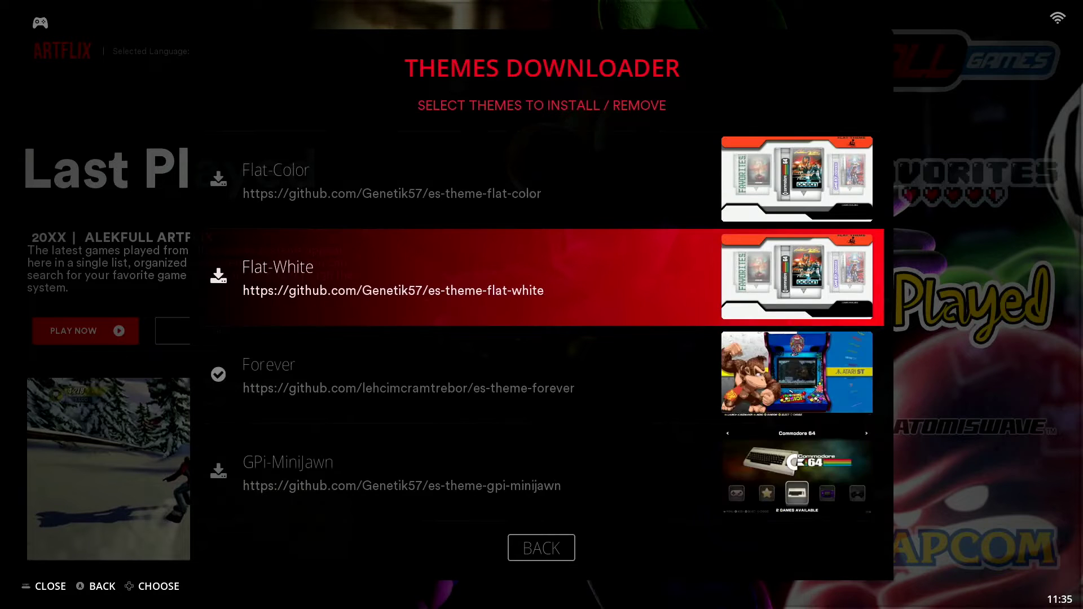
{"action": "key", "text": "Down"}
{"action": "key", "text": "Down"}
{"action": "key", "text": "Down"}
{"action": "key", "text": "Down"}
{"action": "key", "text": "Down"}
{"action": "key", "text": "Down"}
{"action": "key", "text": "Down"}
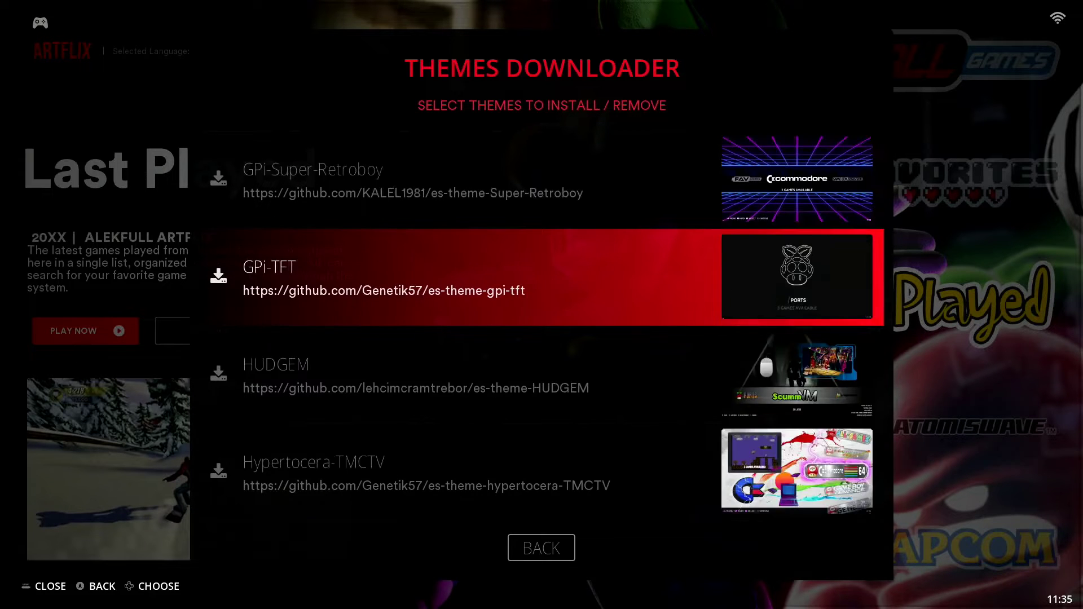
{"action": "key", "text": "Down"}
{"action": "key", "text": "Down"}
{"action": "key", "text": "Down"}
{"action": "key", "text": "Down"}
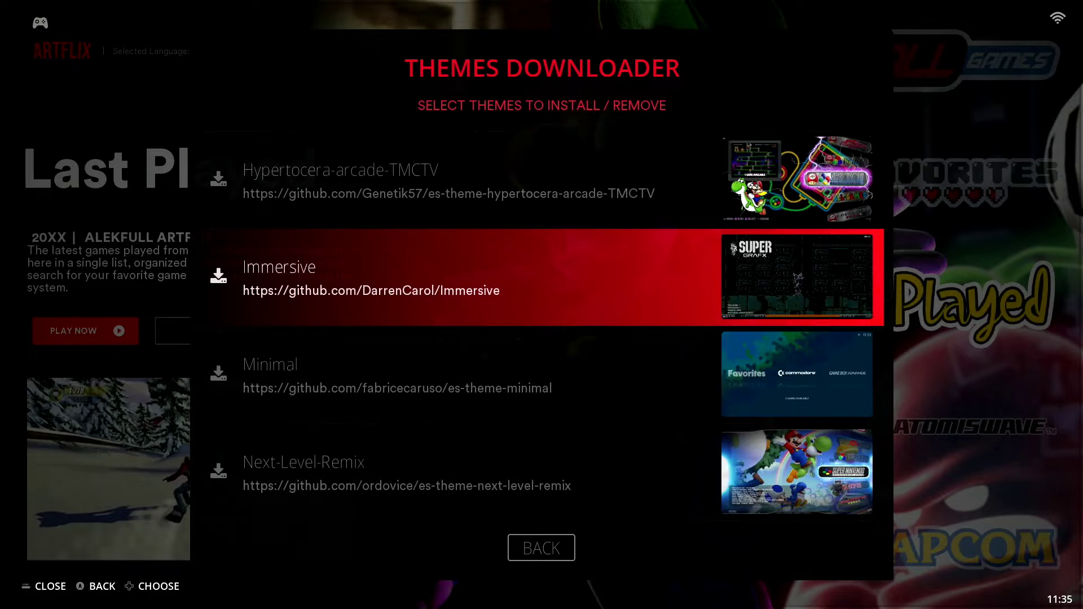
{"action": "key", "text": "Down"}
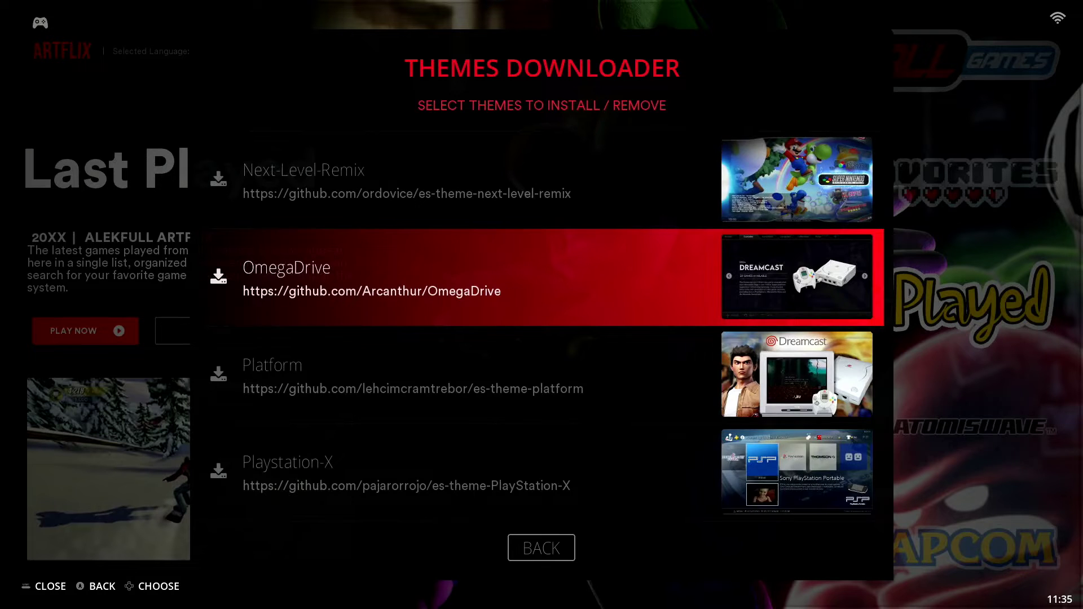
{"action": "key", "text": "Down"}
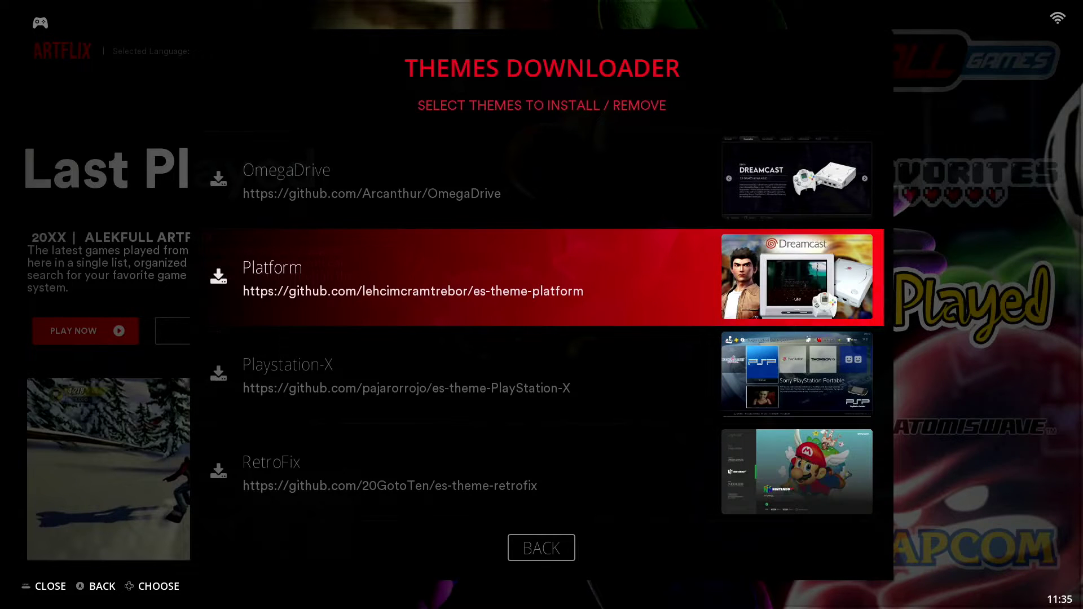
{"action": "key", "text": "Return"}
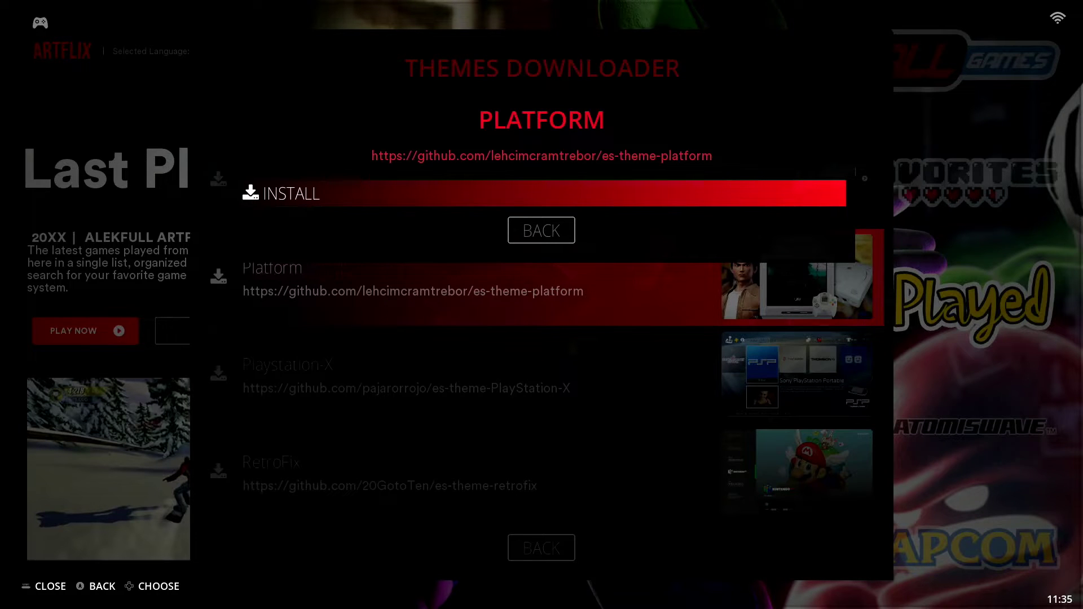
- Install the 3287MB Platform theme, then back out to Updates & Downloads
{"action": "key", "text": "Return"}
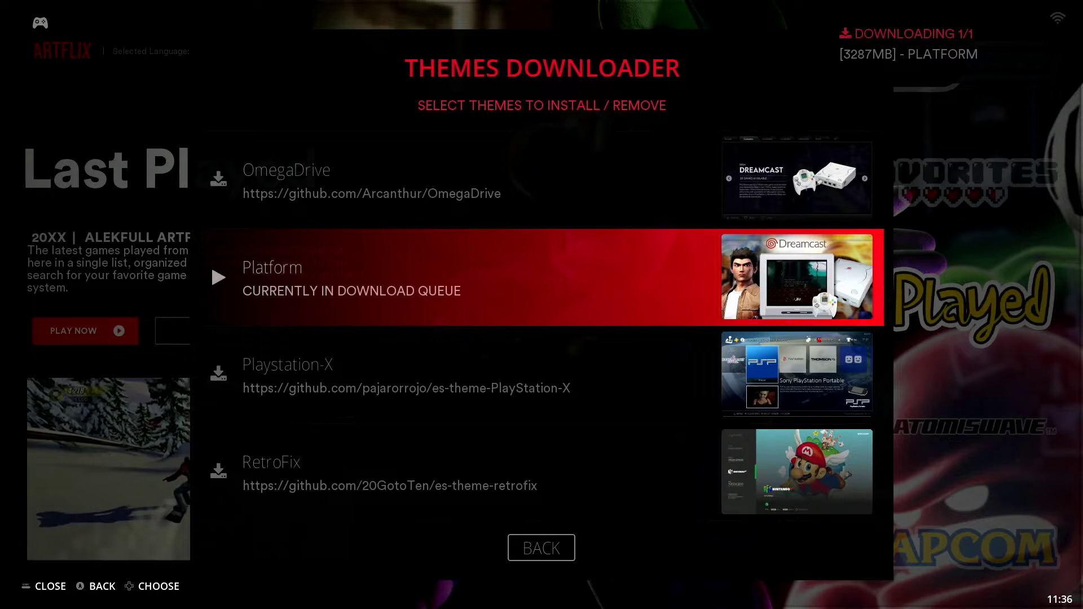
{"action": "key", "text": "Down"}
{"action": "key", "text": "Down"}
{"action": "key", "text": "Down"}
{"action": "key", "text": "Down"}
{"action": "key", "text": "Down"}
{"action": "key", "text": "Down"}
{"action": "key", "text": "Down"}
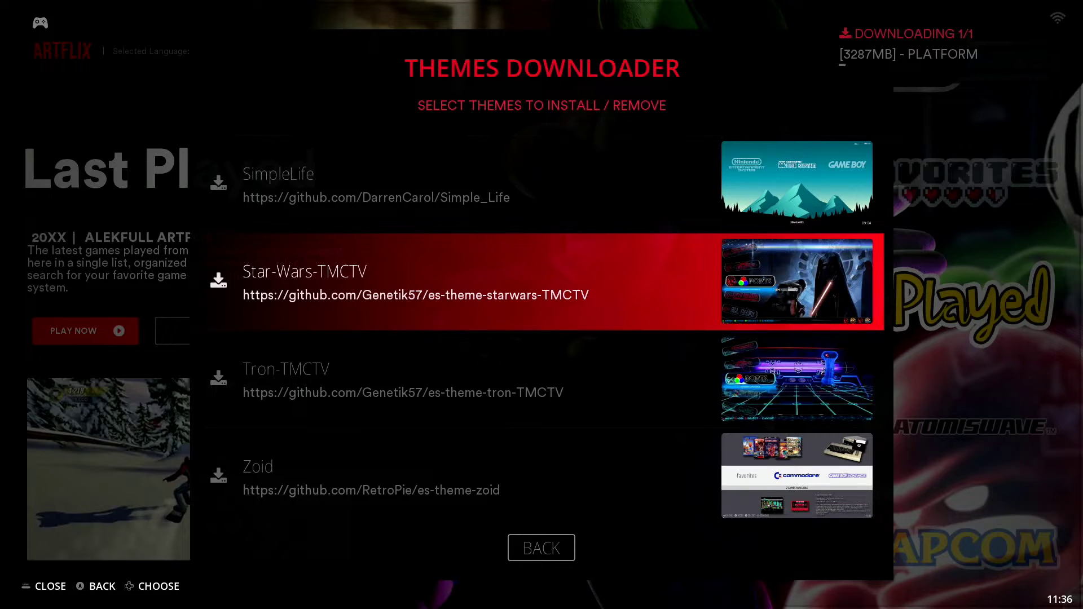
{"action": "key", "text": "Up"}
{"action": "key", "text": "Up"}
{"action": "key", "text": "Up"}
{"action": "key", "text": "Up"}
{"action": "key", "text": "Up"}
{"action": "key", "text": "Up"}
{"action": "key", "text": "Up"}
{"action": "key", "text": "Up"}
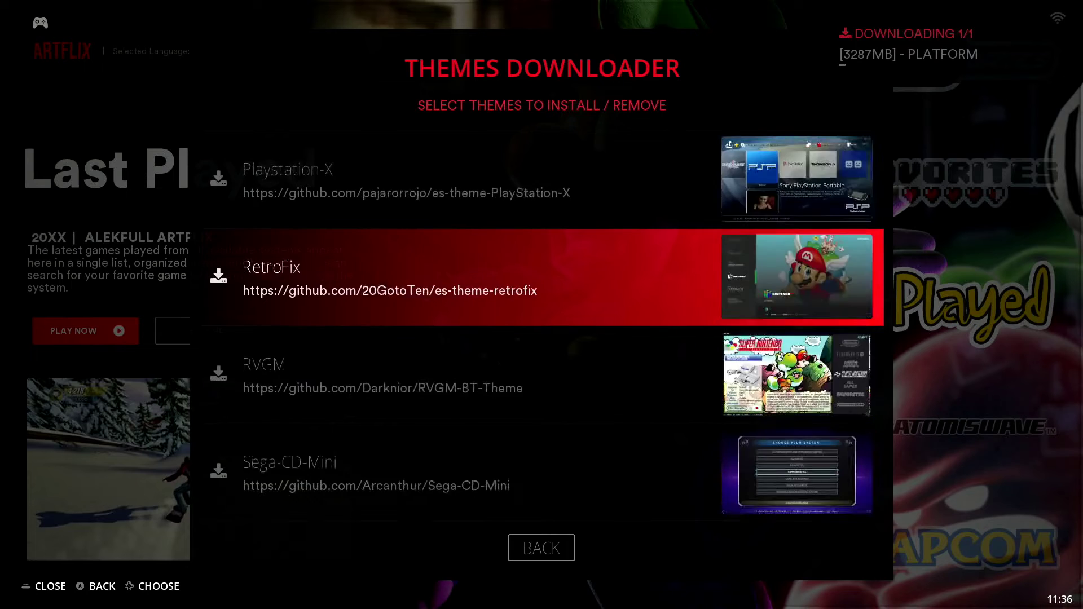
{"action": "key", "text": "Up"}
{"action": "key", "text": "Up"}
{"action": "key", "text": "Up"}
{"action": "key", "text": "Up"}
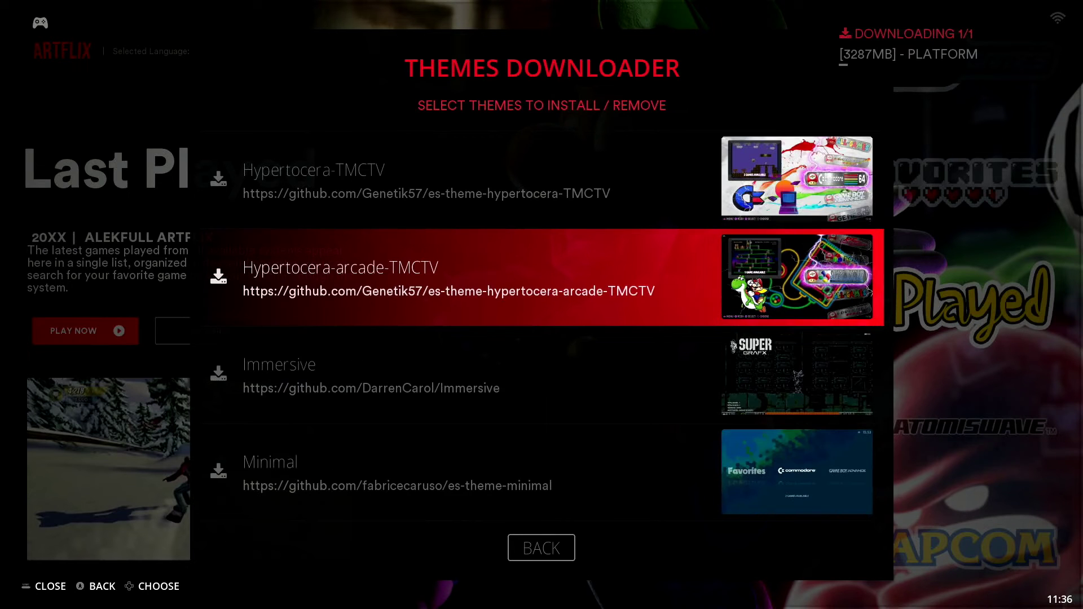
{"action": "key", "text": "Up"}
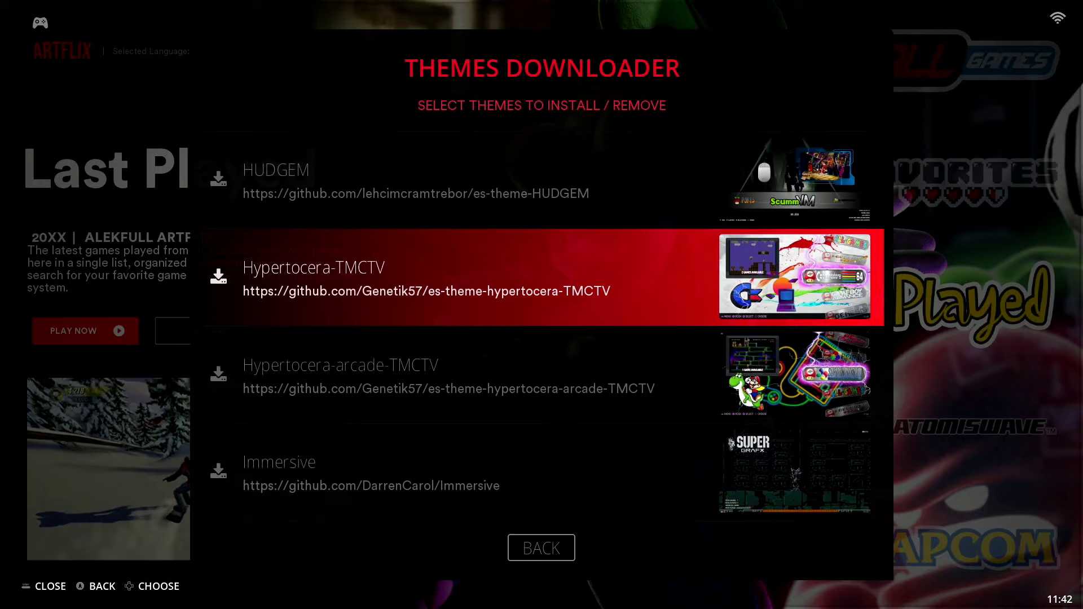
{"action": "key", "text": "Escape"}
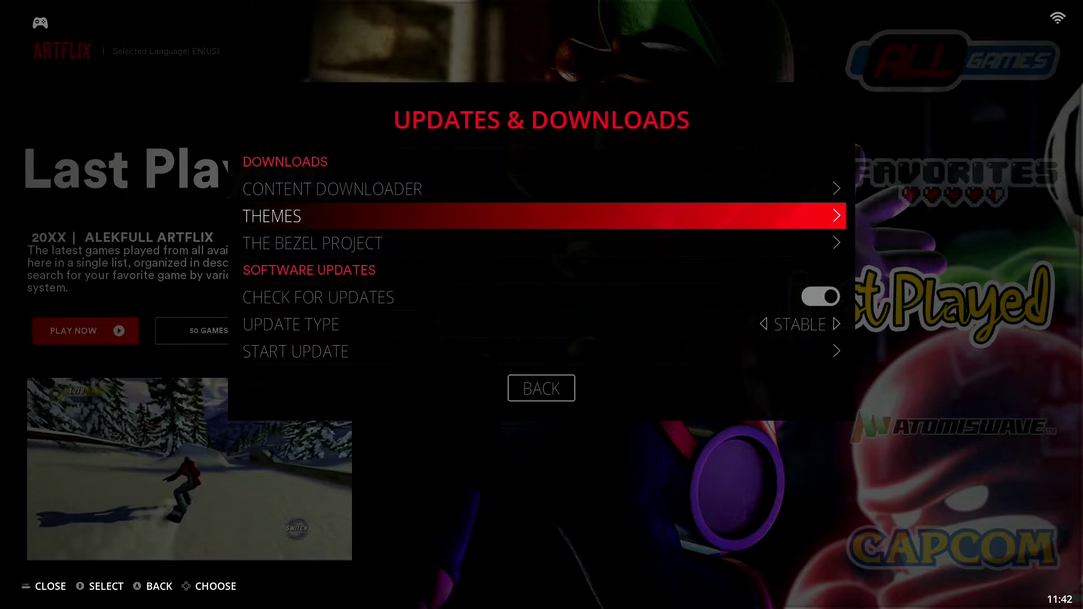
- Set UI Settings' Theme Set to ES-THEME-PLATFORM and close the menu to reload
{"action": "key", "text": "Escape"}
{"action": "key", "text": "Up"}
{"action": "key", "text": "Up"}
{"action": "key", "text": "Up"}
{"action": "key", "text": "Up"}
{"action": "key", "text": "Up"}
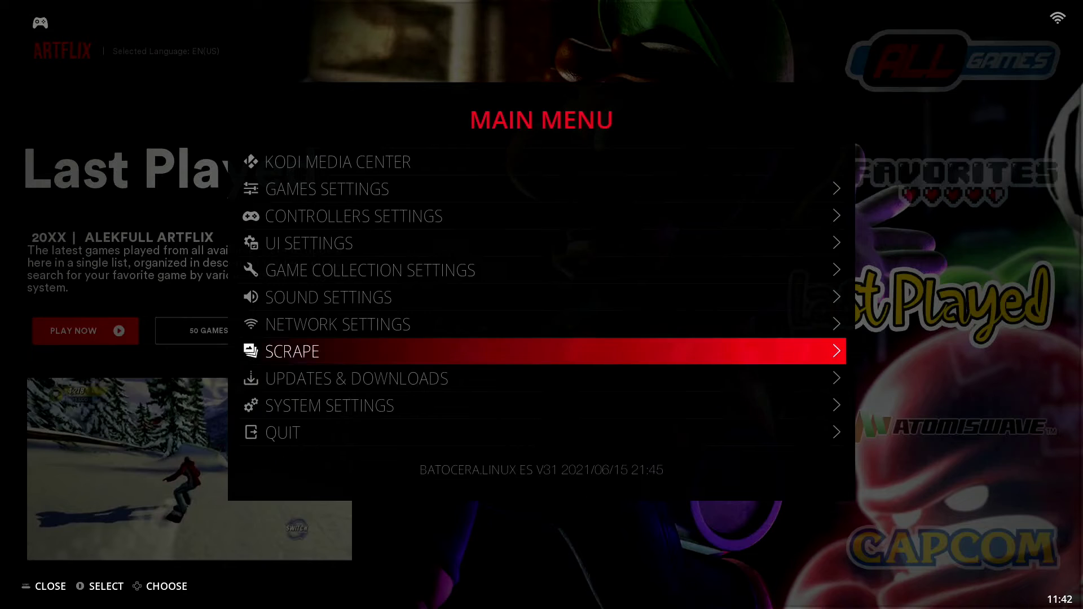
{"action": "key", "text": "Return"}
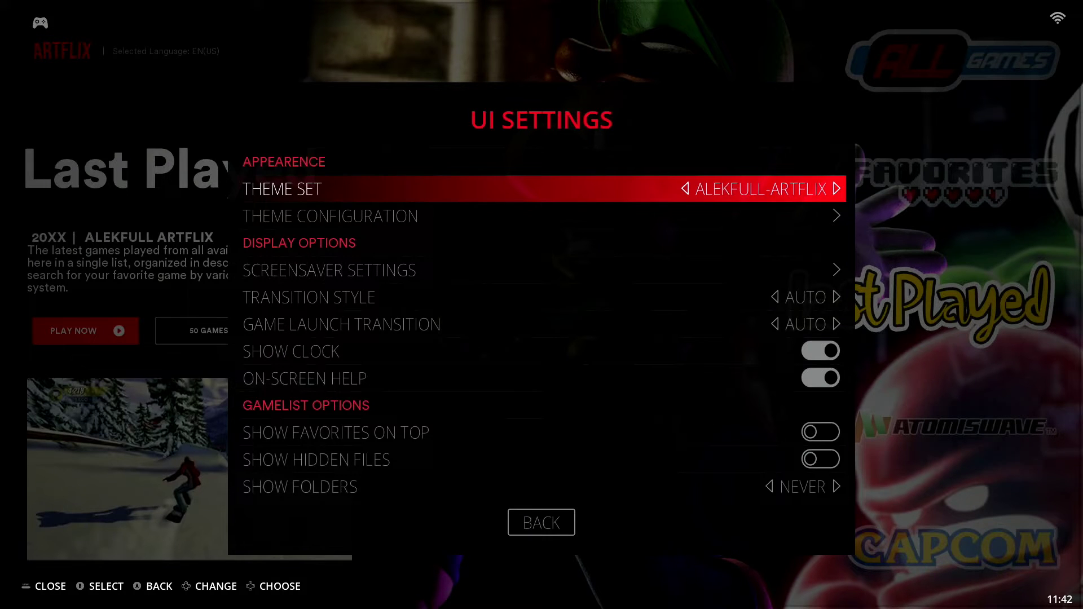
{"action": "key", "text": "Return"}
{"action": "key", "text": "Down"}
{"action": "key", "text": "Down"}
{"action": "key", "text": "Down"}
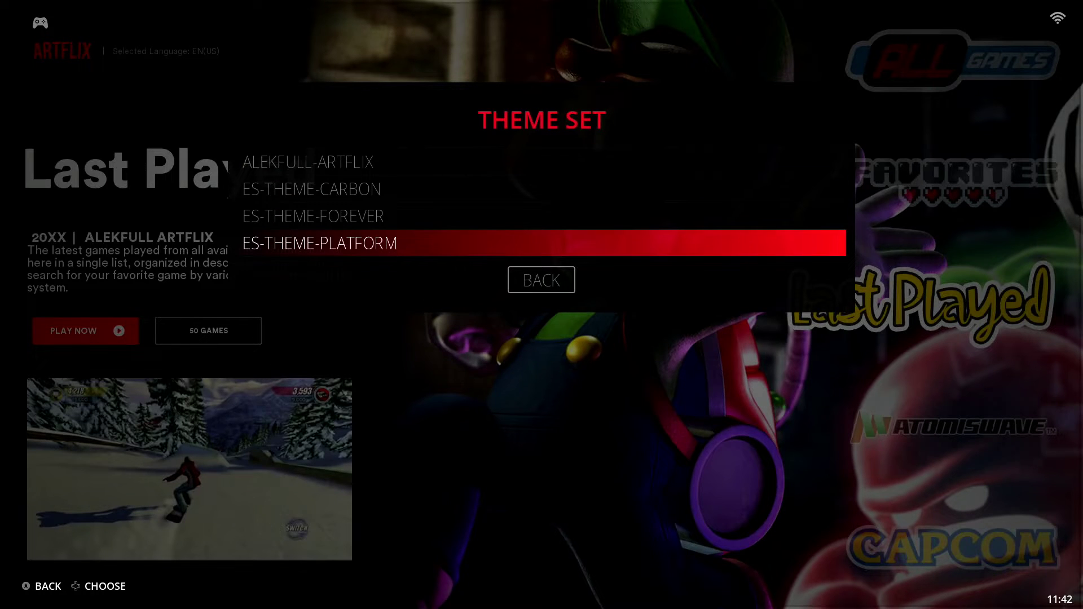
{"action": "key", "text": "Return"}
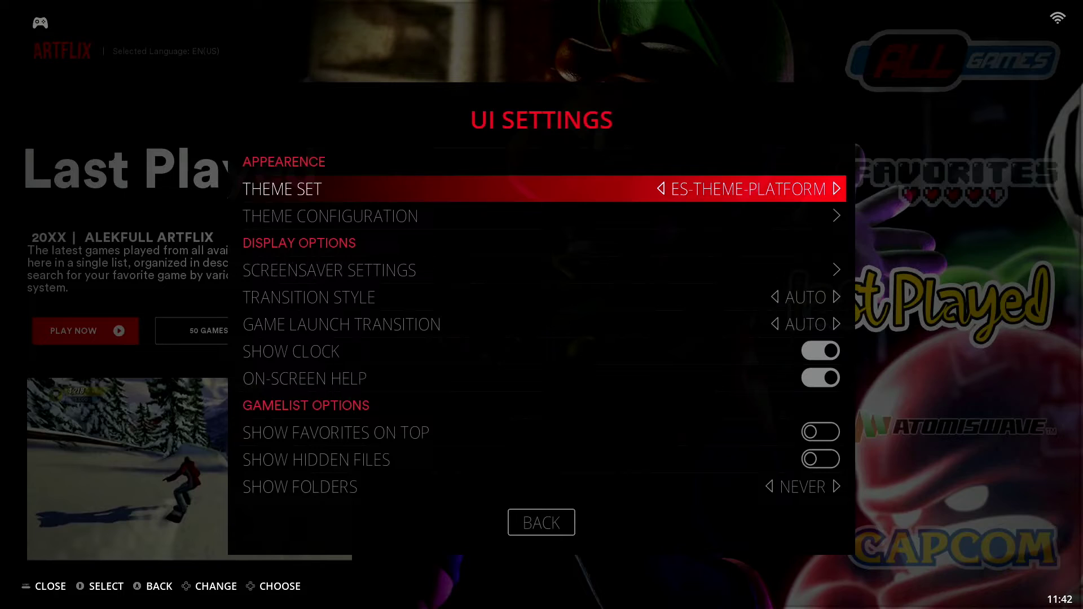
{"action": "key", "text": "Escape"}
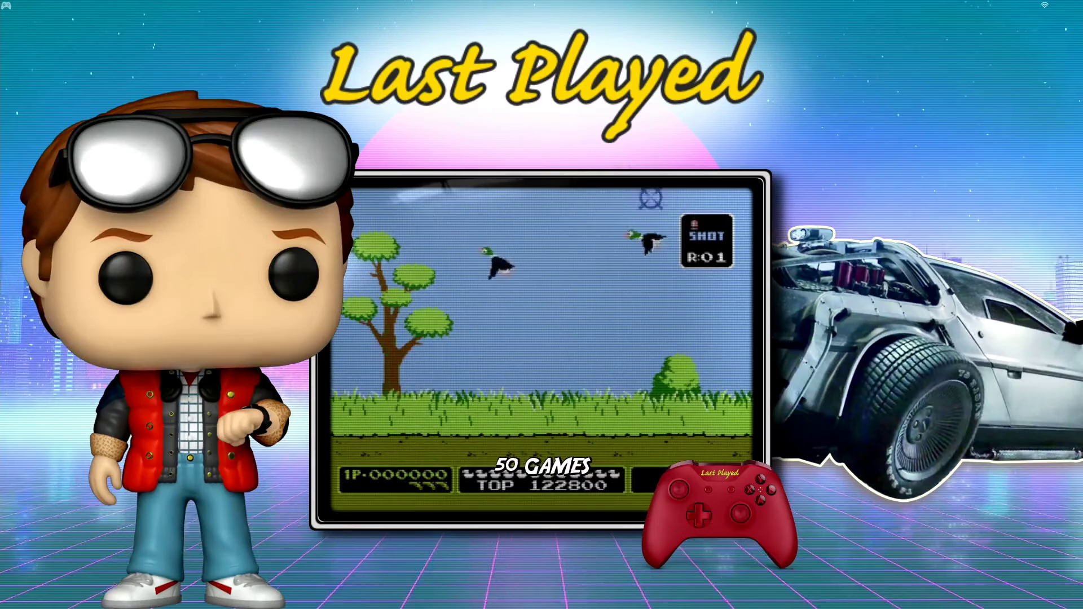
- Browse the systems to Midway, select Defender in its game list, and bring up the Main Menu
{"action": "key", "text": "Right"}
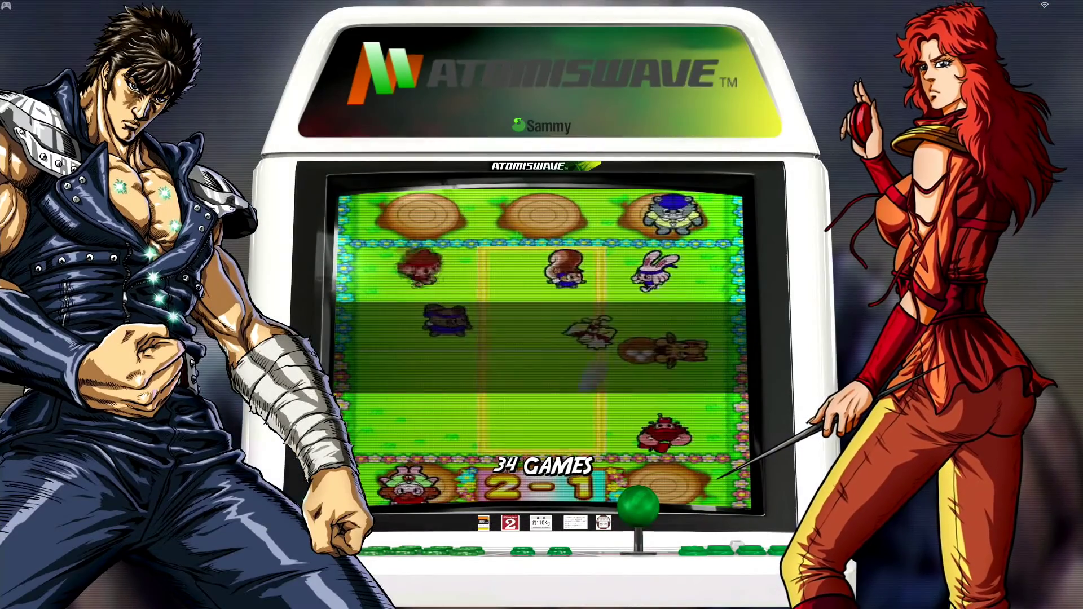
{"action": "key", "text": "Right"}
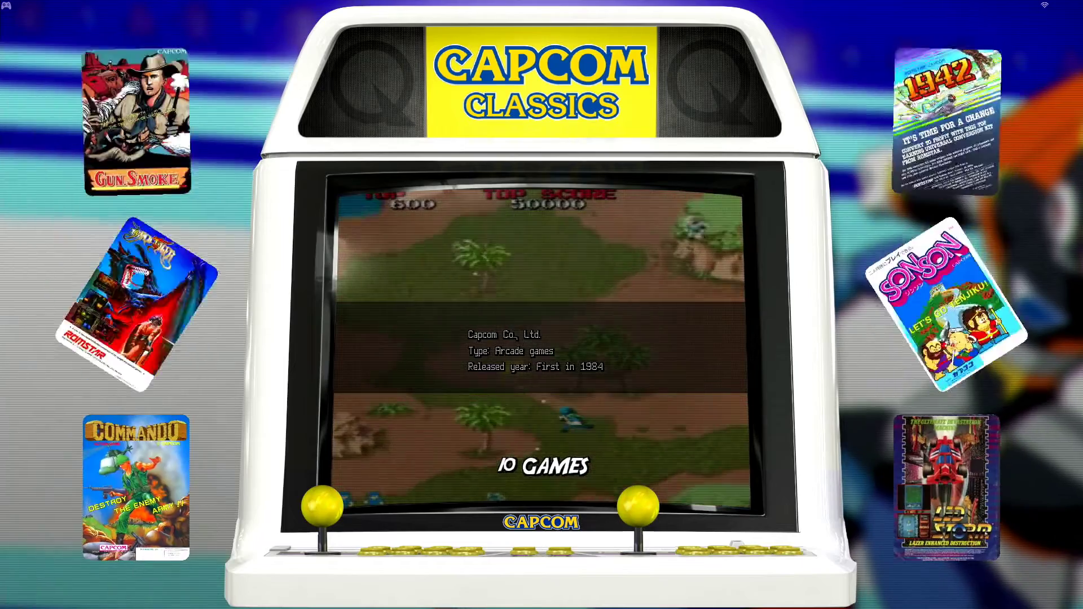
{"action": "key", "text": "Right"}
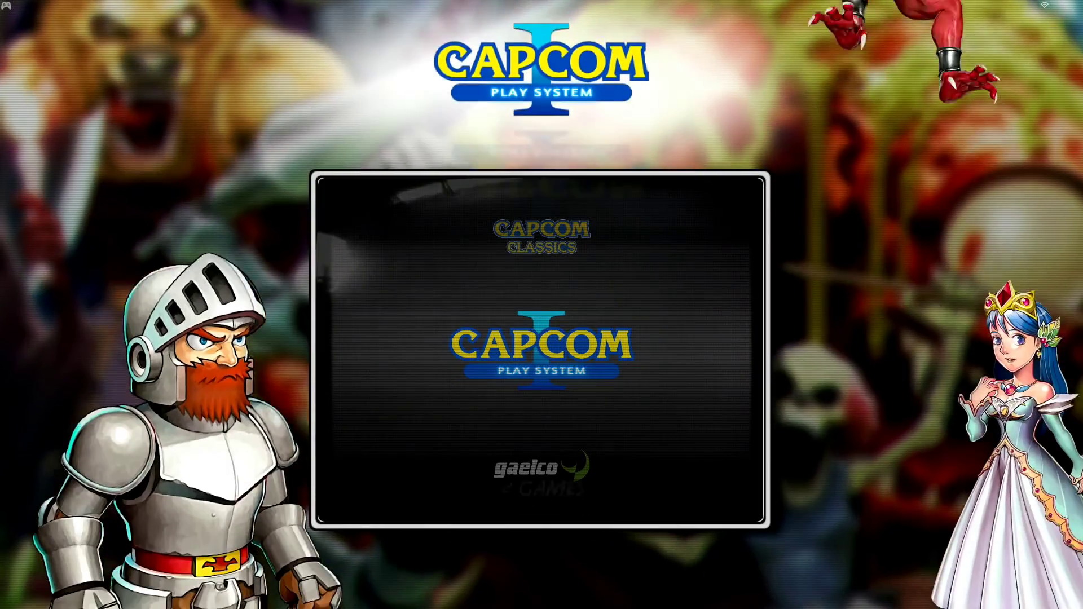
{"action": "key", "text": "Down"}
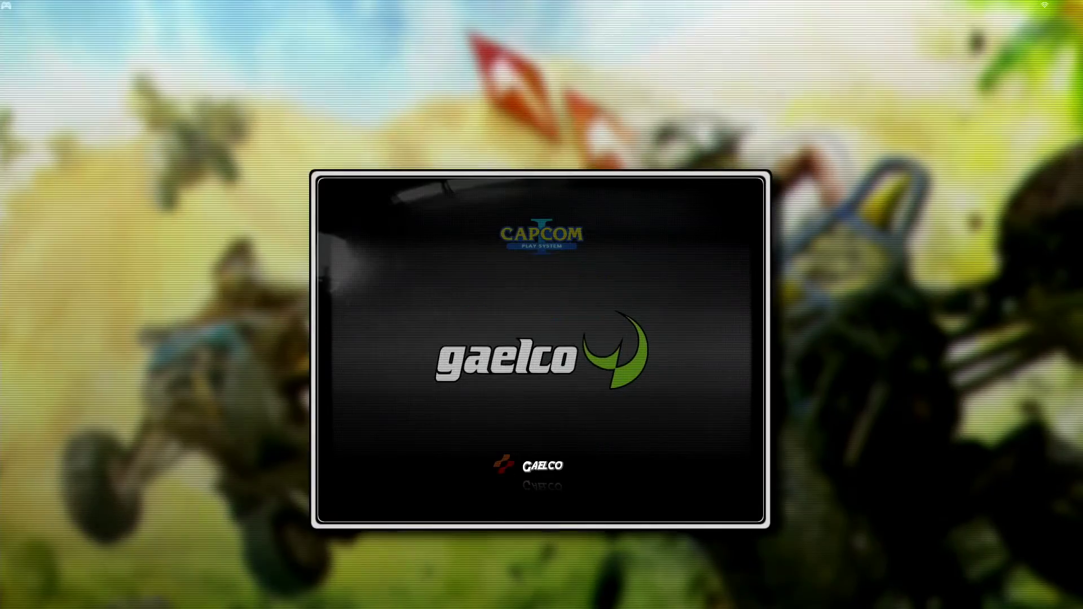
{"action": "key", "text": "Down"}
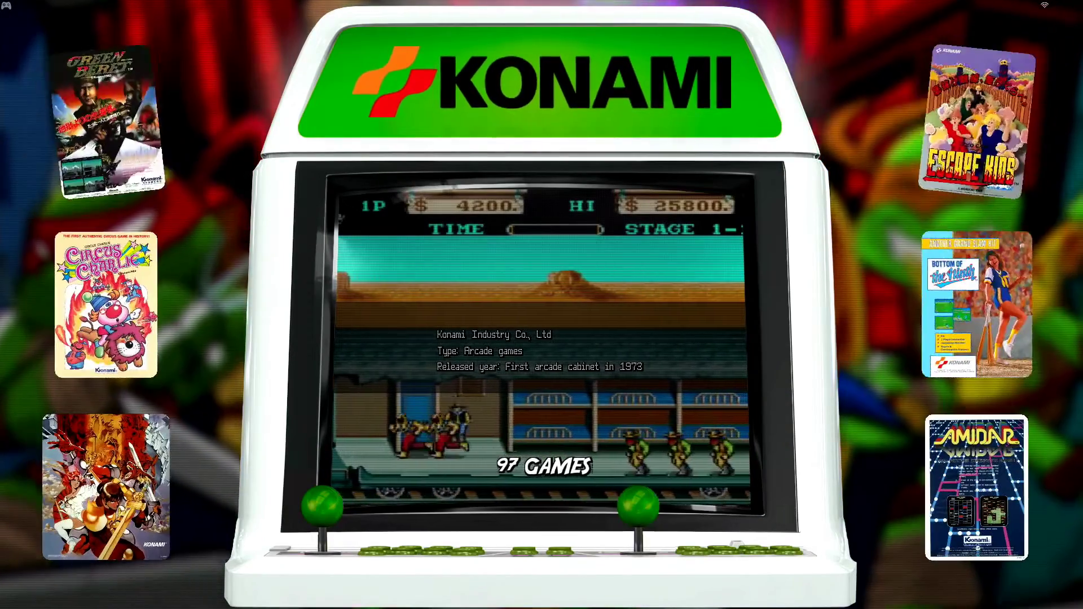
{"action": "key", "text": "Down"}
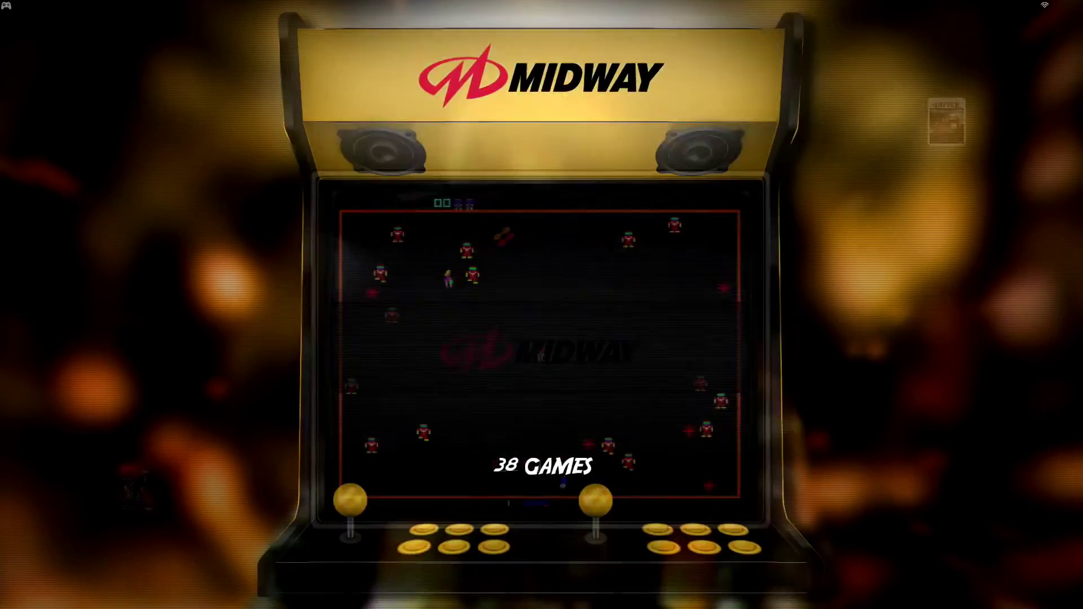
{"action": "key", "text": "Return"}
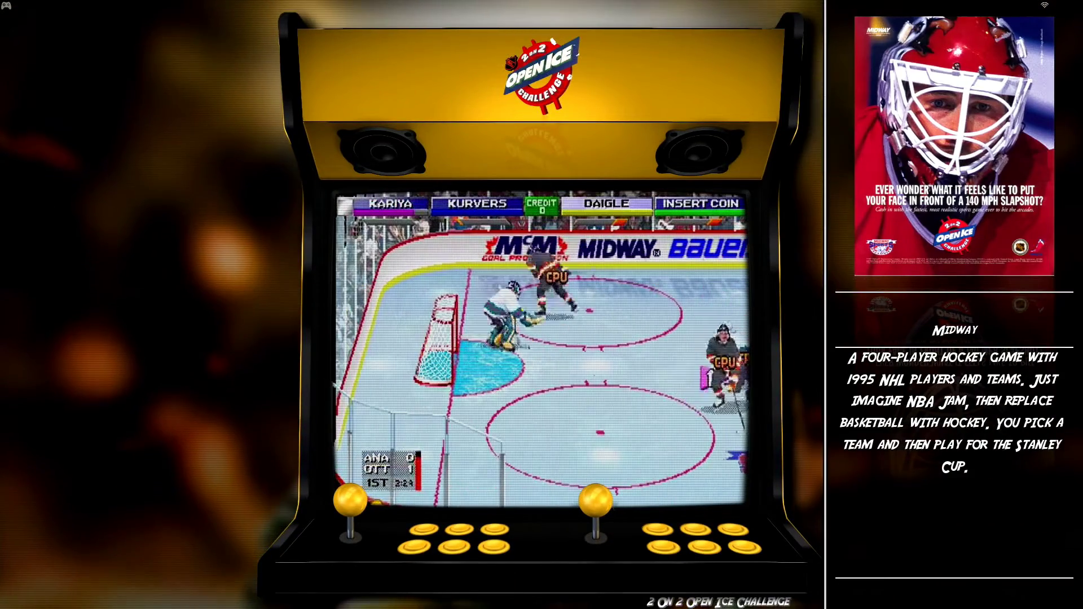
{"action": "key", "text": "Down"}
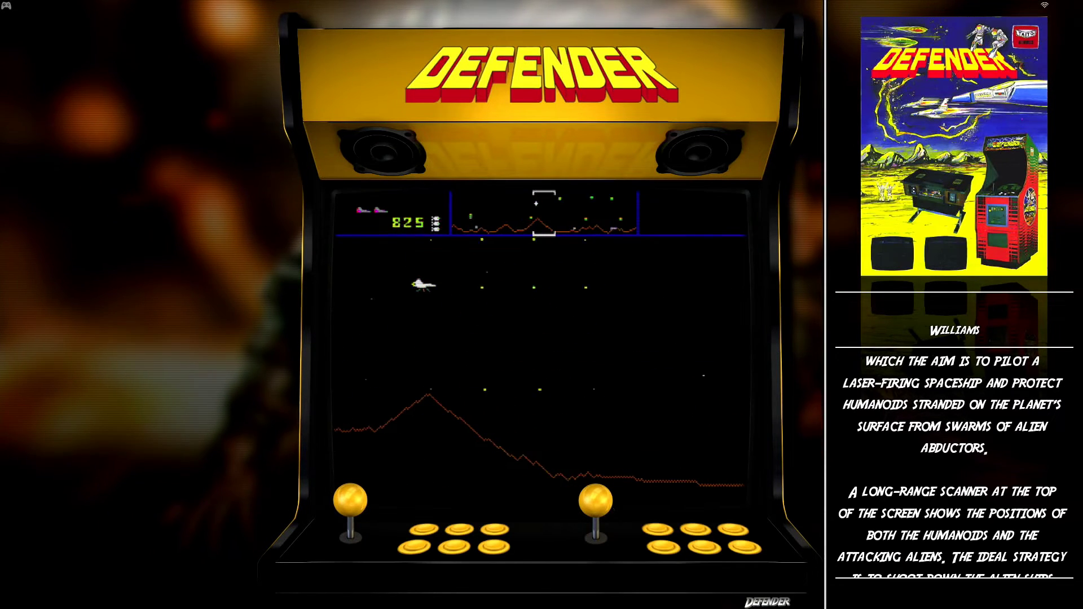
{"action": "key", "text": "Return"}
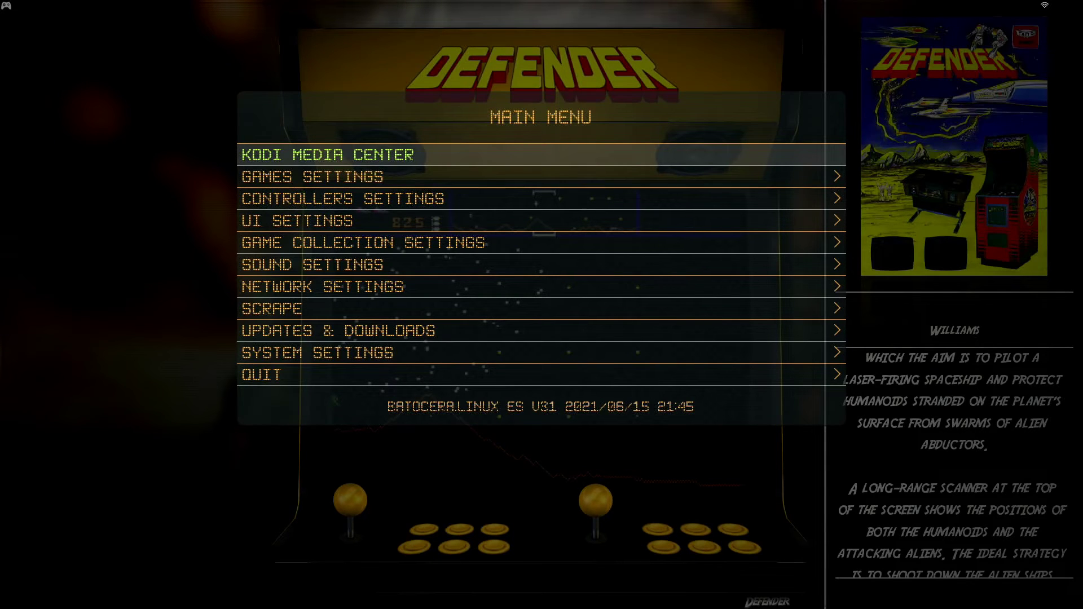
- Choose ALEKFULL-ARTFLIX under UI Settings > Theme Set and back out to reload it
{"action": "key", "text": "Down"}
{"action": "key", "text": "Down"}
{"action": "key", "text": "Down"}
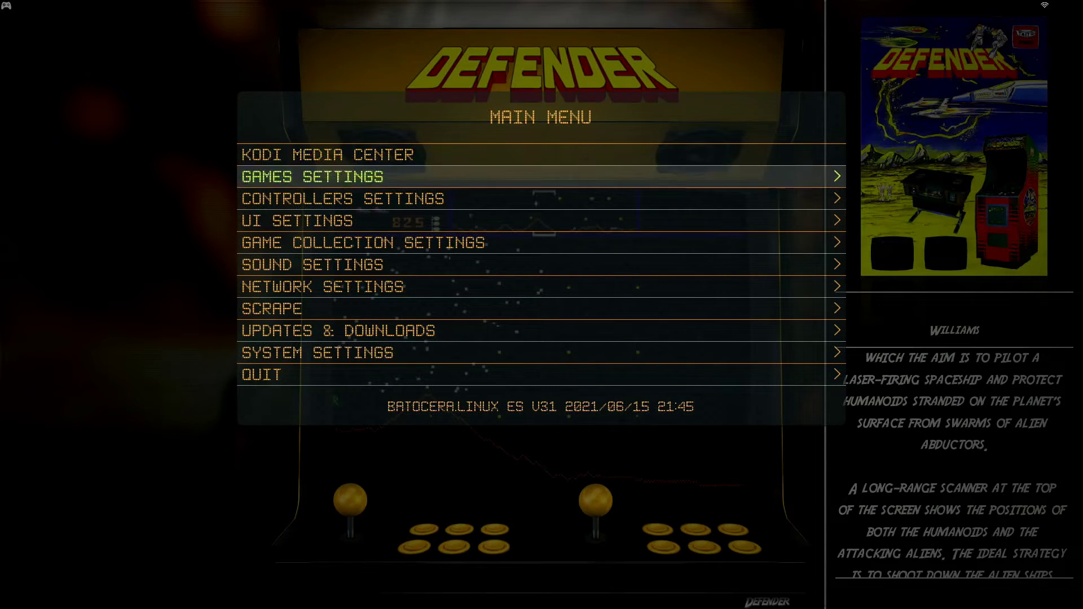
{"action": "key", "text": "Return"}
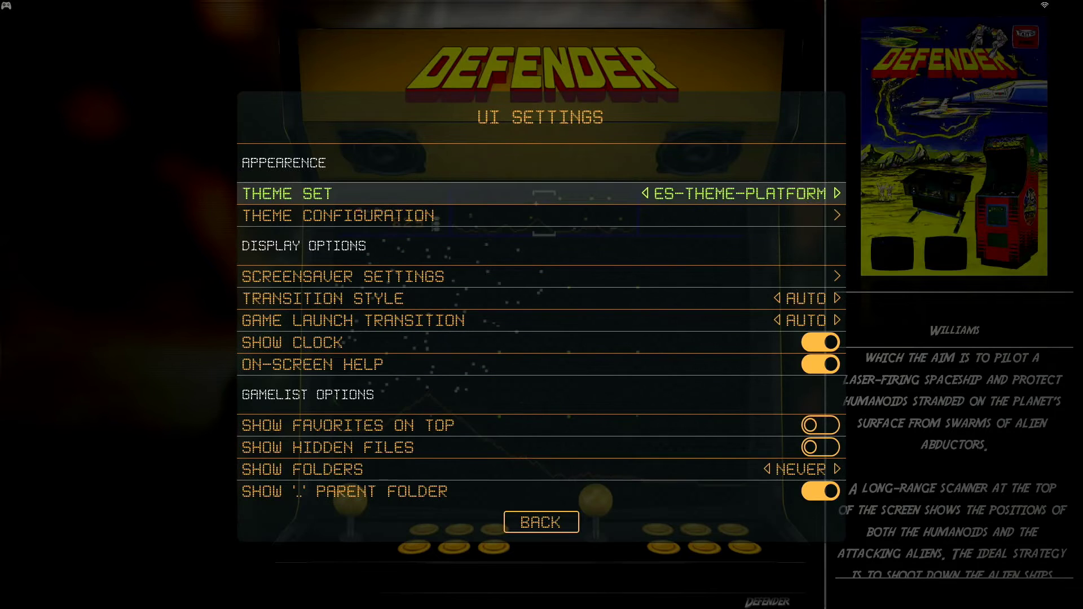
{"action": "key", "text": "Return"}
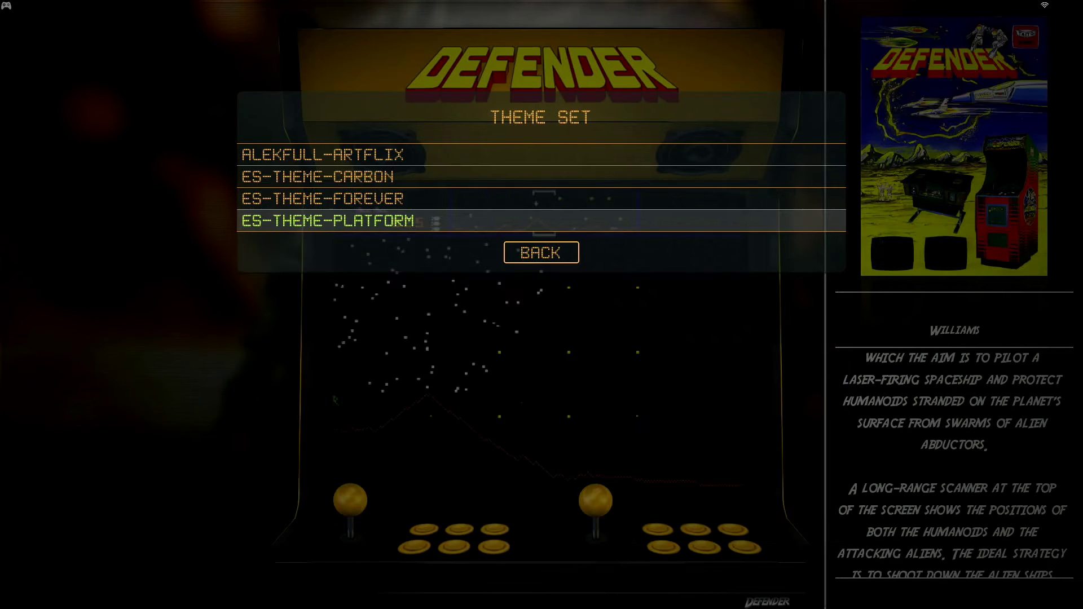
{"action": "key", "text": "Up"}
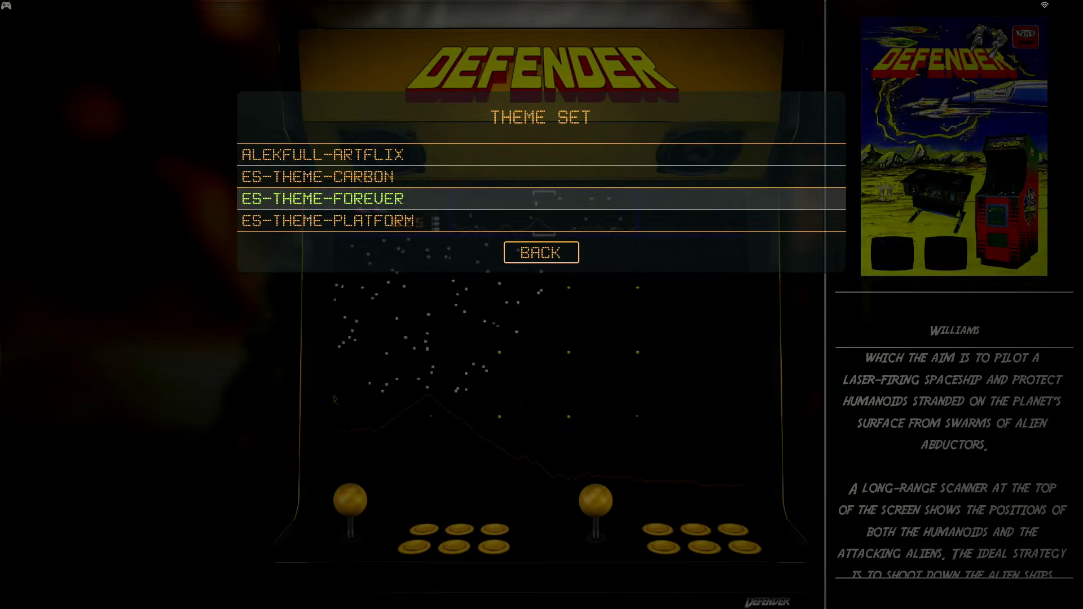
{"action": "key", "text": "Up"}
{"action": "key", "text": "Up"}
{"action": "key", "text": "Return"}
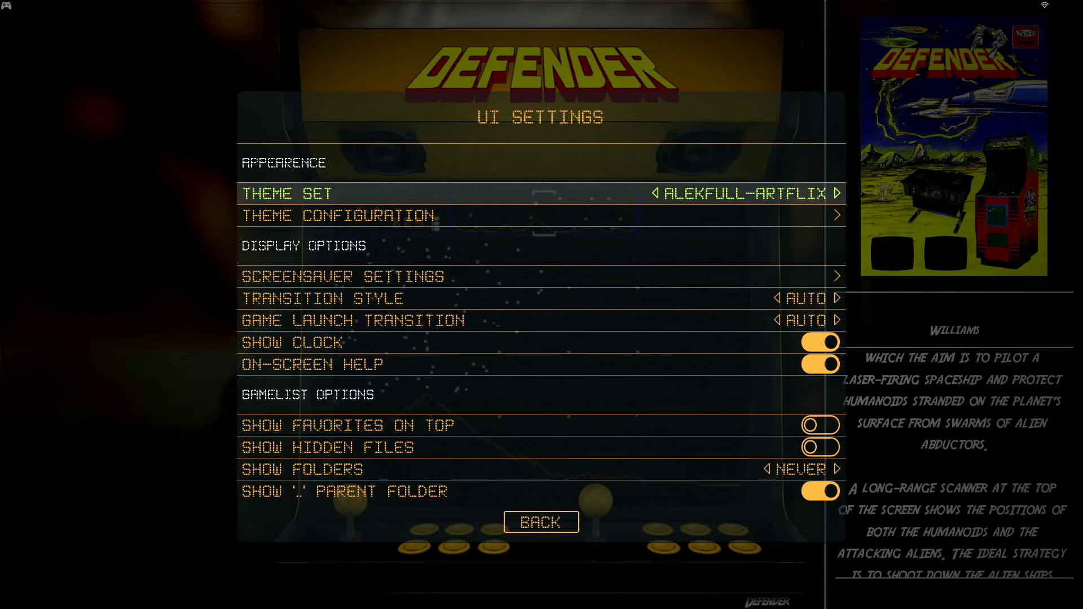
{"action": "key", "text": "Escape"}
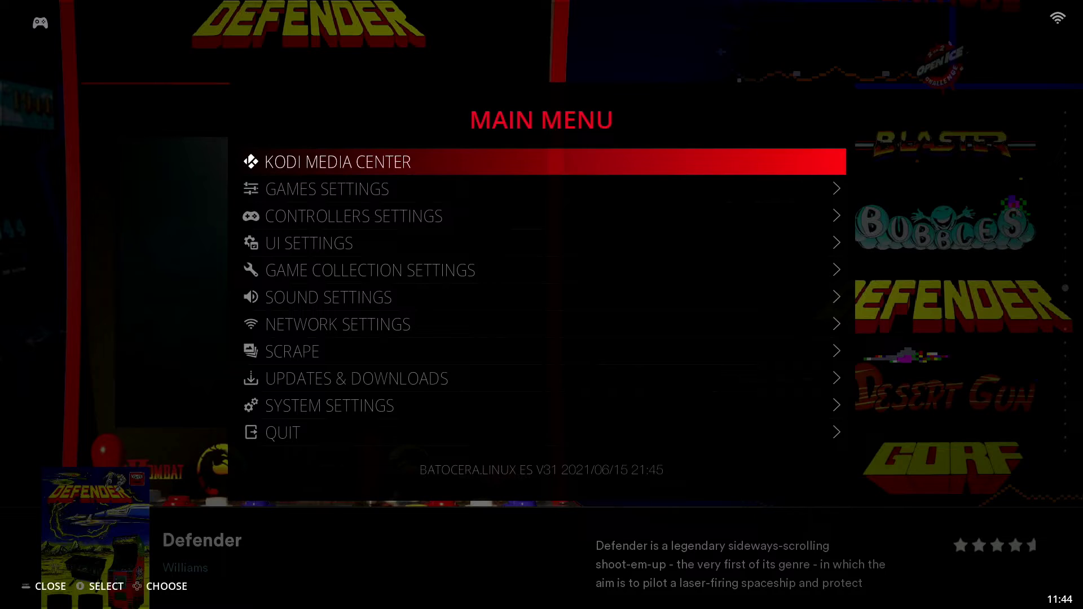
{"action": "key", "text": "Down"}
{"action": "key", "text": "Down"}
{"action": "key", "text": "Down"}
{"action": "key", "text": "Return"}
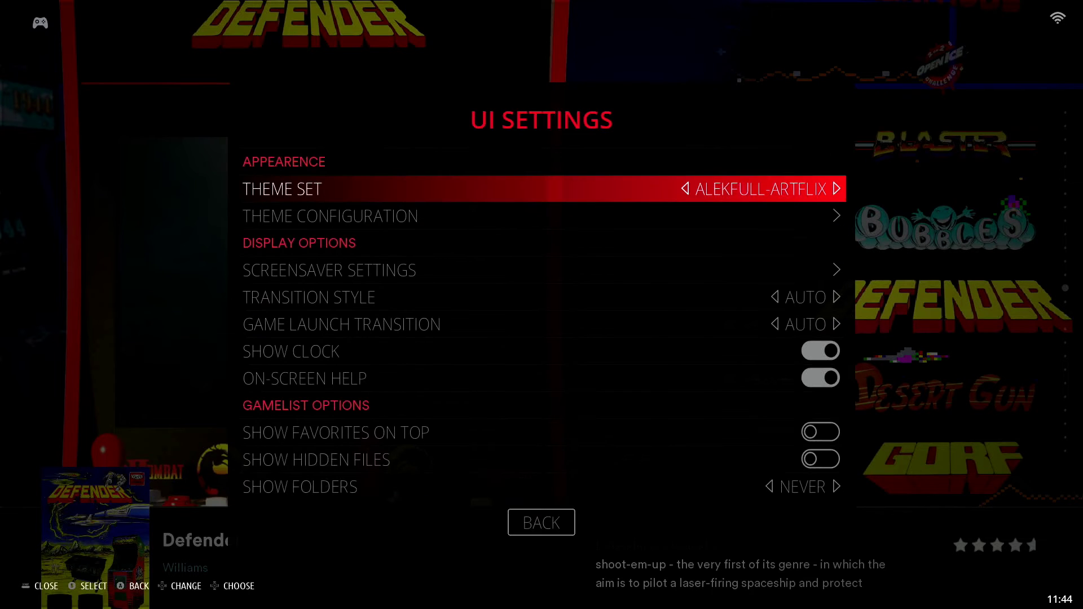
{"action": "key", "text": "Down"}
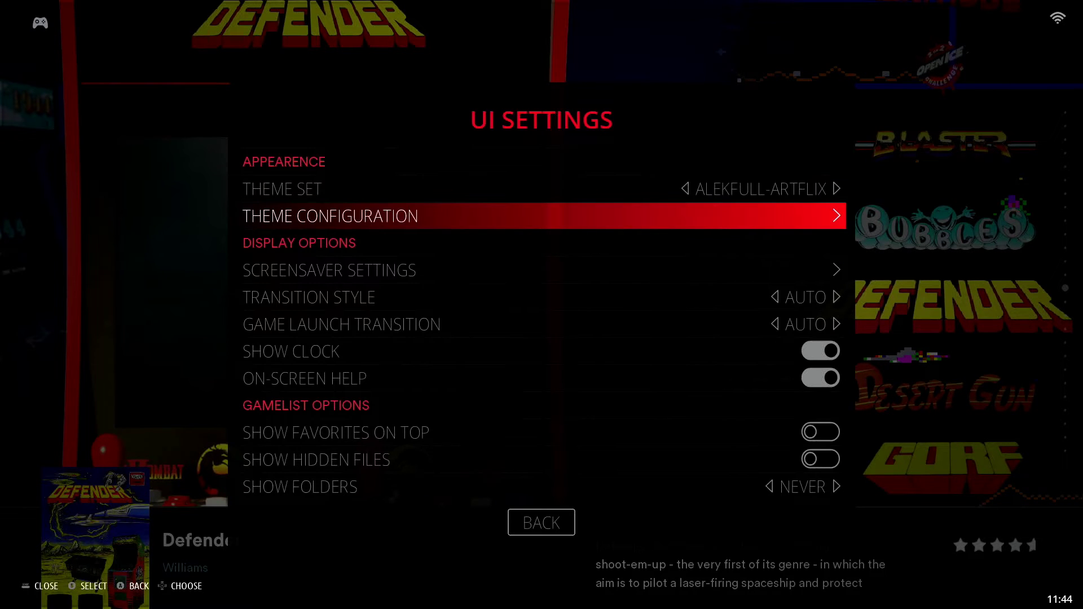
{"action": "key", "text": "Return"}
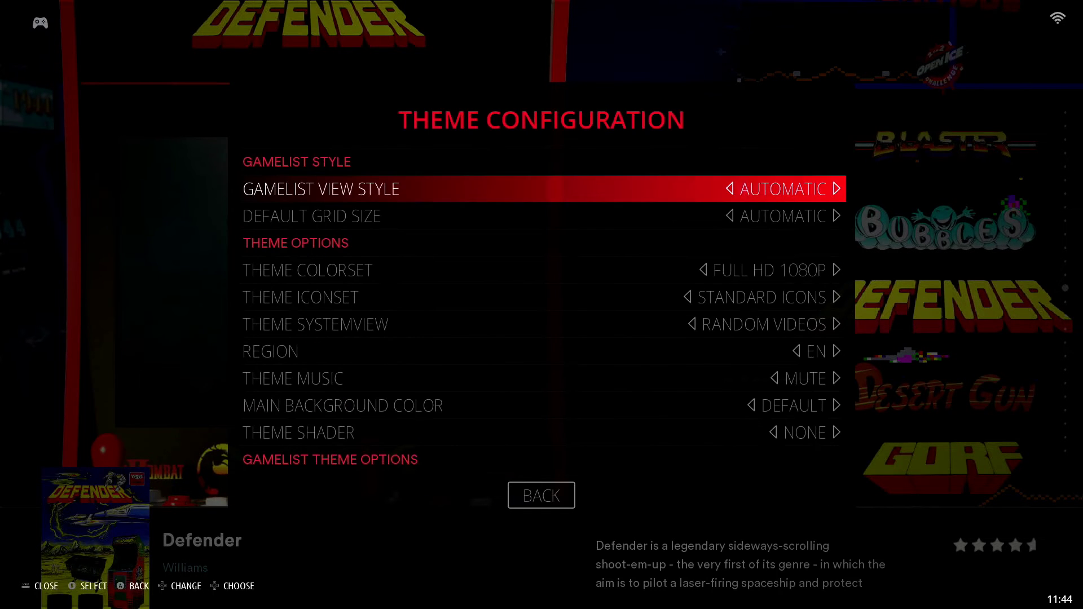
{"action": "key", "text": "Down"}
{"action": "key", "text": "Down"}
{"action": "key", "text": "Down"}
{"action": "key", "text": "Down"}
{"action": "key", "text": "Down"}
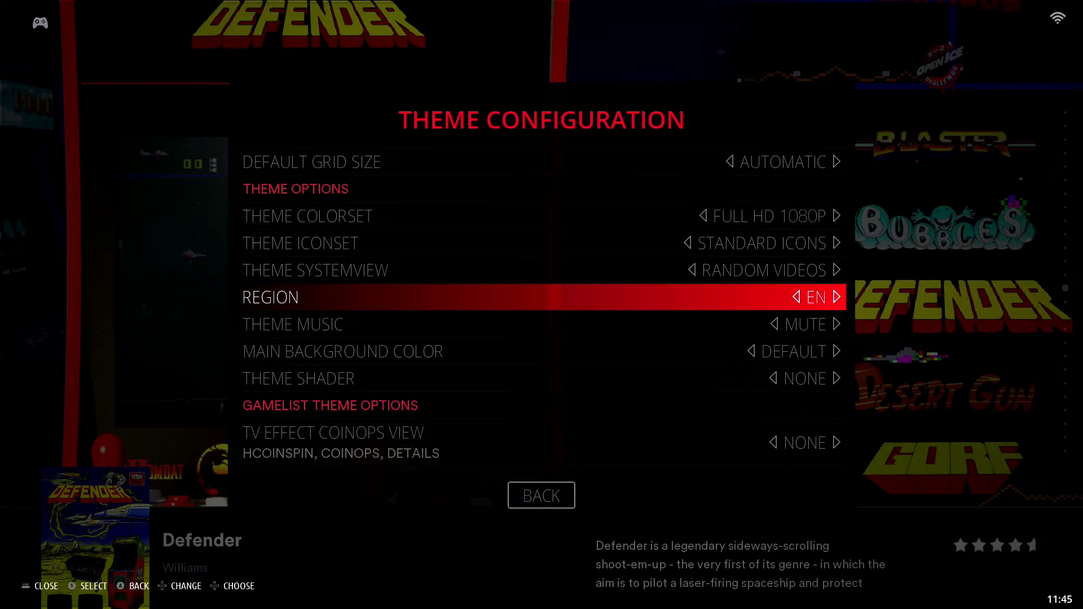
{"action": "key", "text": "Return"}
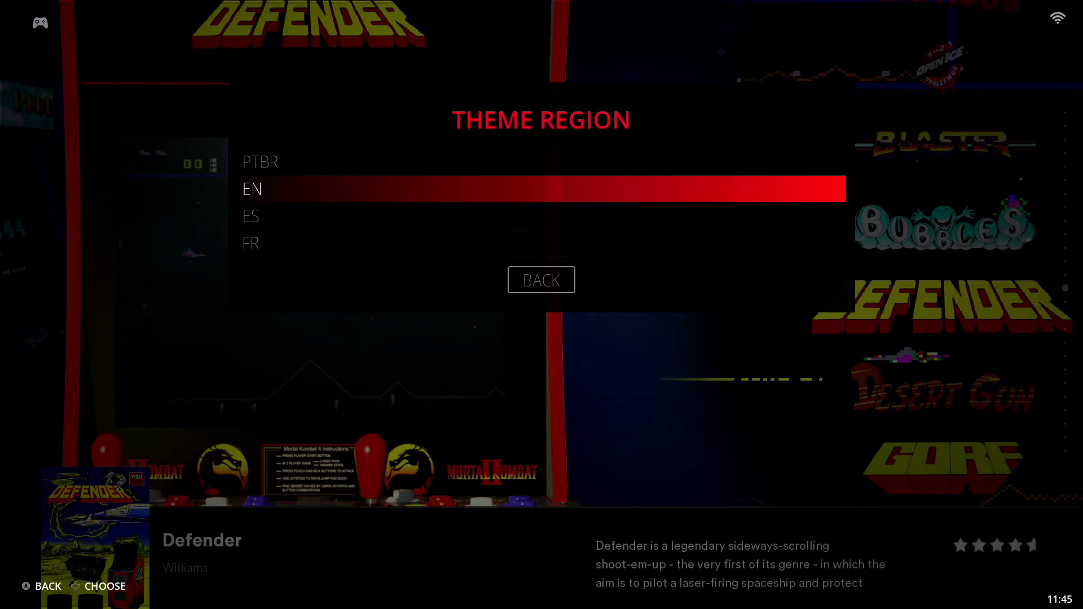
{"action": "key", "text": "Down"}
{"action": "key", "text": "Down"}
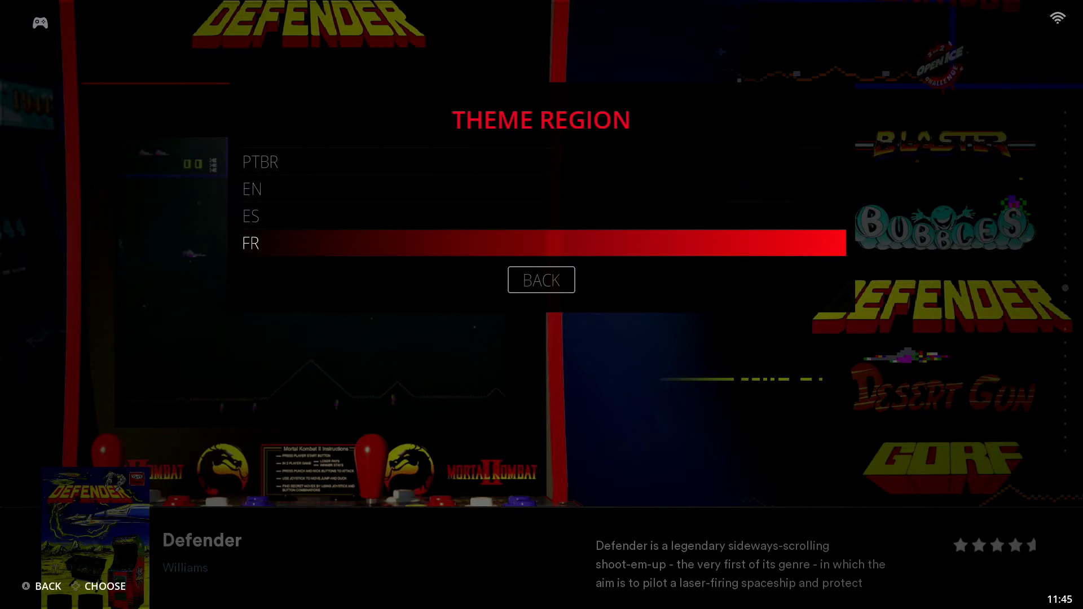
{"action": "key", "text": "Up"}
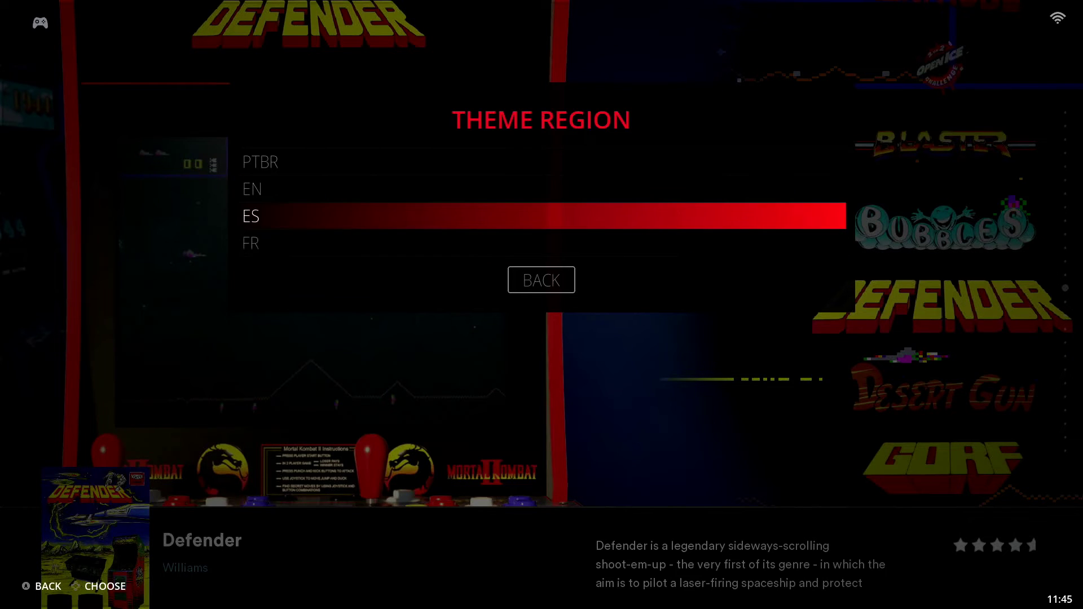
{"action": "key", "text": "Up"}
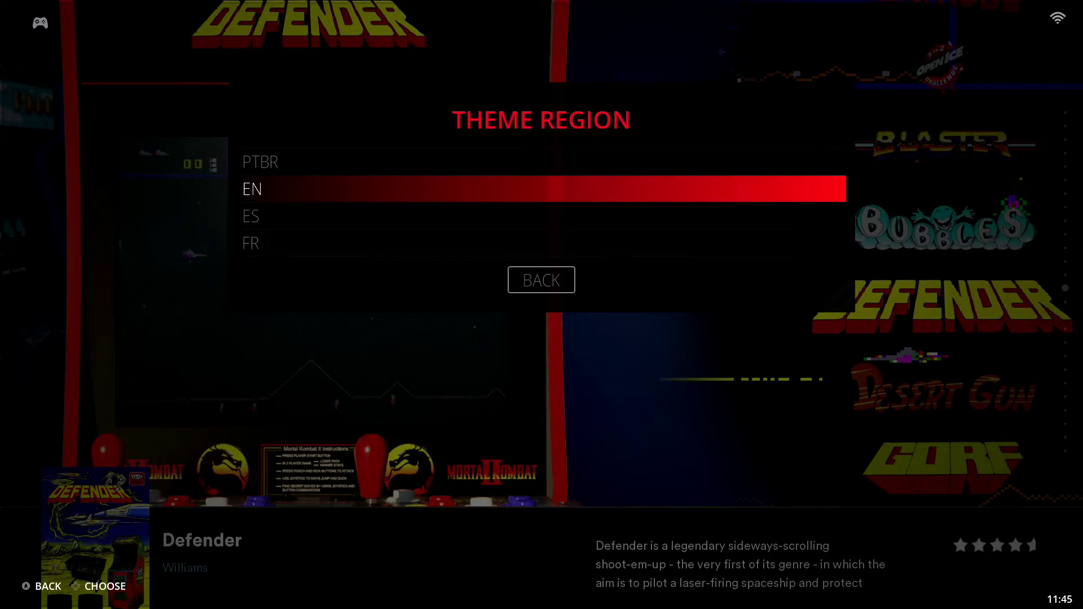
{"action": "key", "text": "Return"}
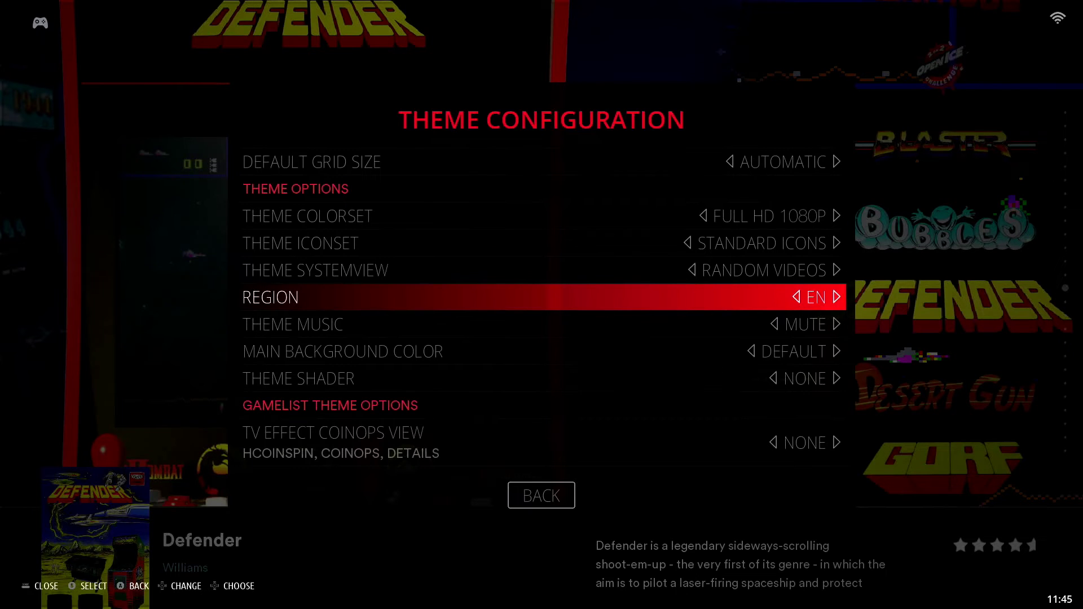
{"action": "key", "text": "Escape"}
{"action": "key", "text": "Escape"}
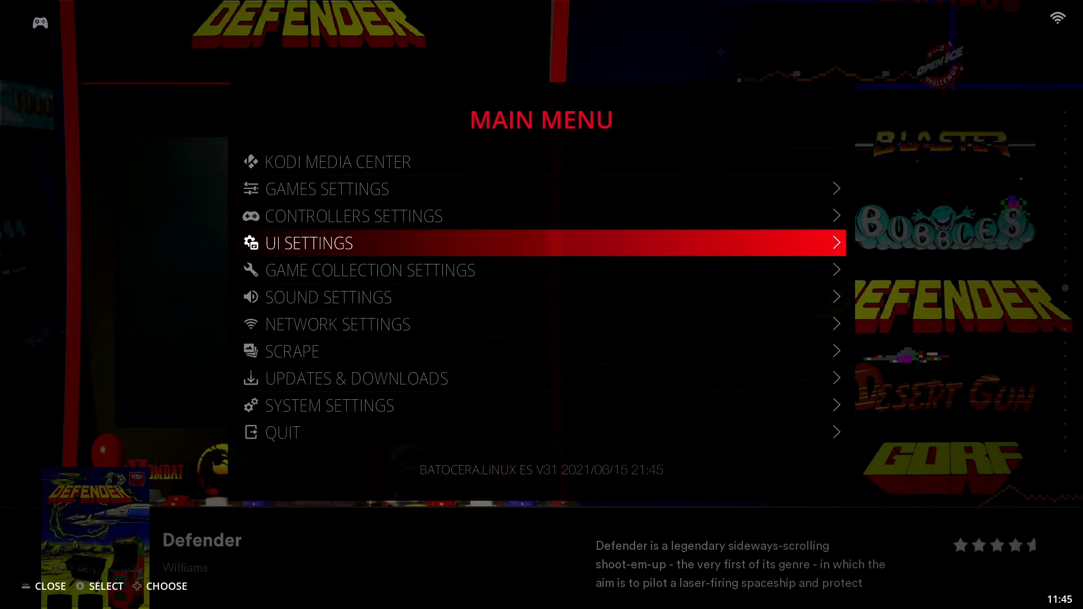
- Browse System Settings > Language, keep English, and close the menus to the Defender page
{"action": "key", "text": "Down"}
{"action": "key", "text": "Down"}
{"action": "key", "text": "Down"}
{"action": "key", "text": "Down"}
{"action": "key", "text": "Down"}
{"action": "key", "text": "Down"}
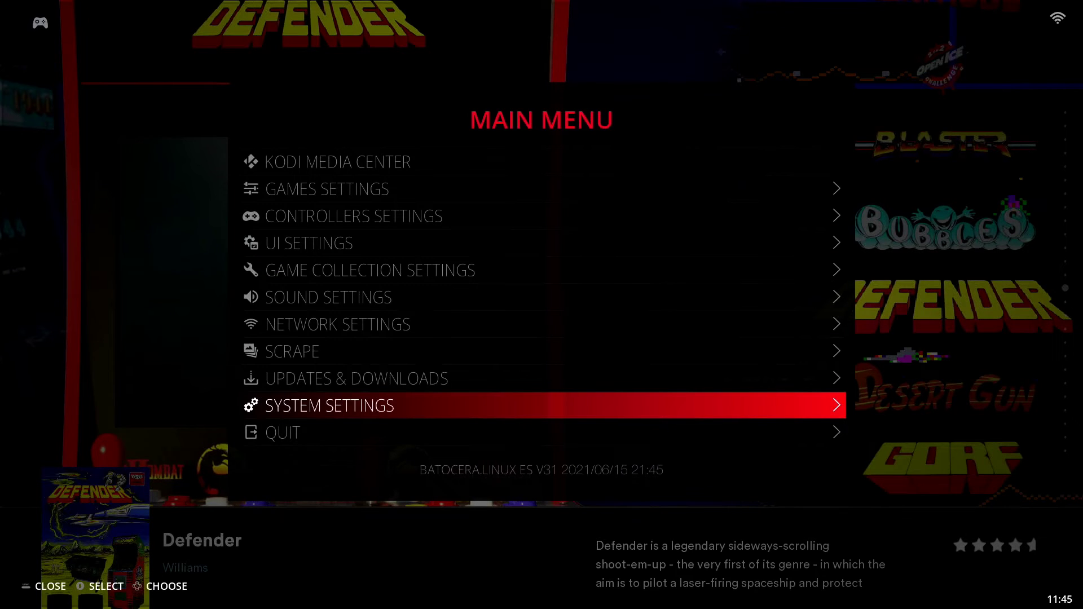
{"action": "key", "text": "Return"}
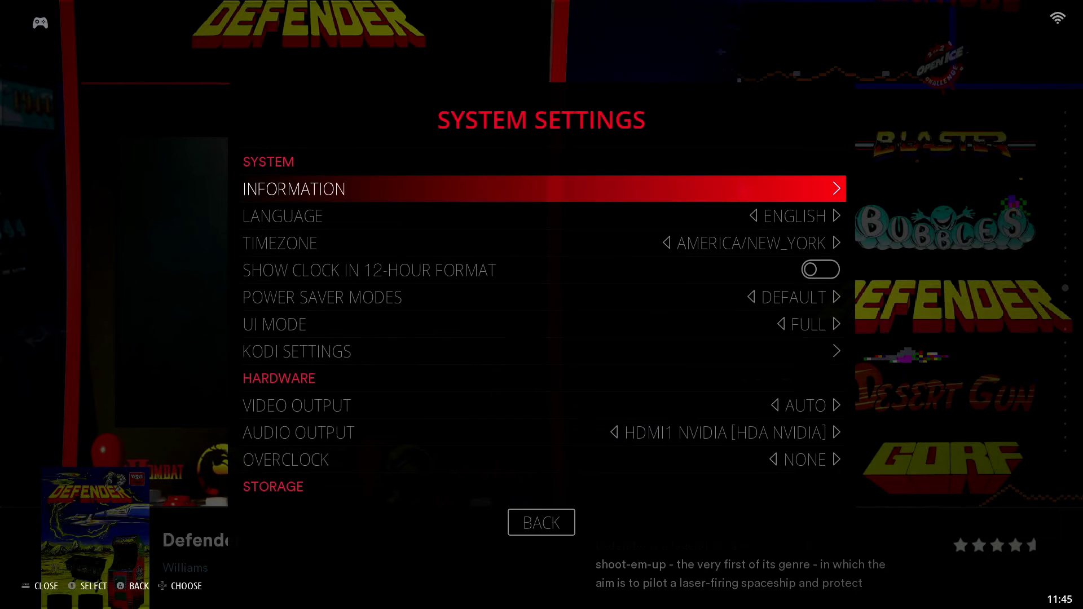
{"action": "key", "text": "Down"}
{"action": "key", "text": "Return"}
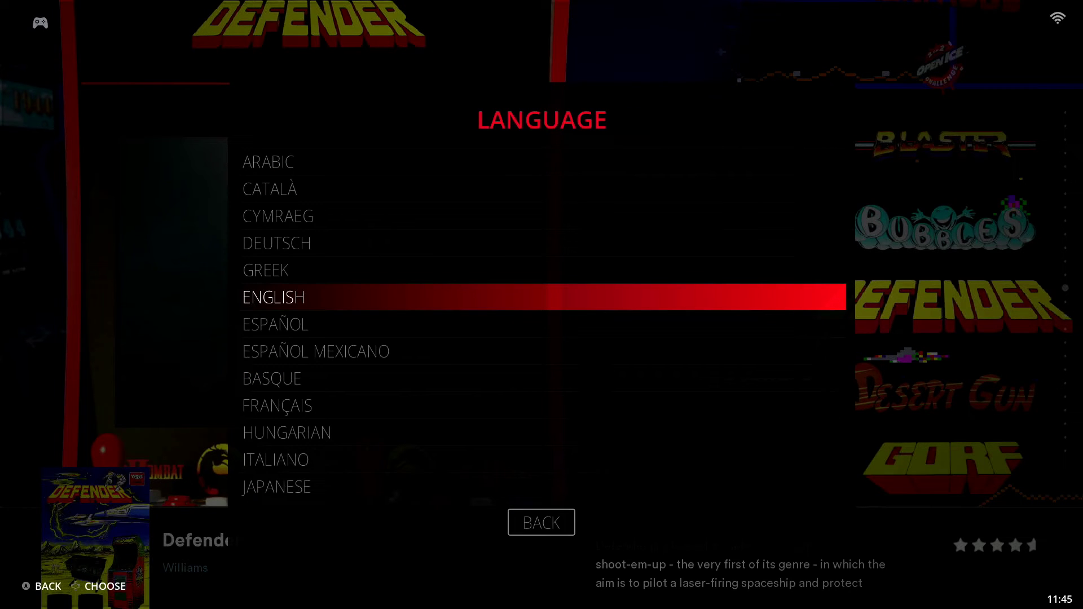
{"action": "key", "text": "Up"}
{"action": "key", "text": "Up"}
{"action": "key", "text": "Up"}
{"action": "key", "text": "Down"}
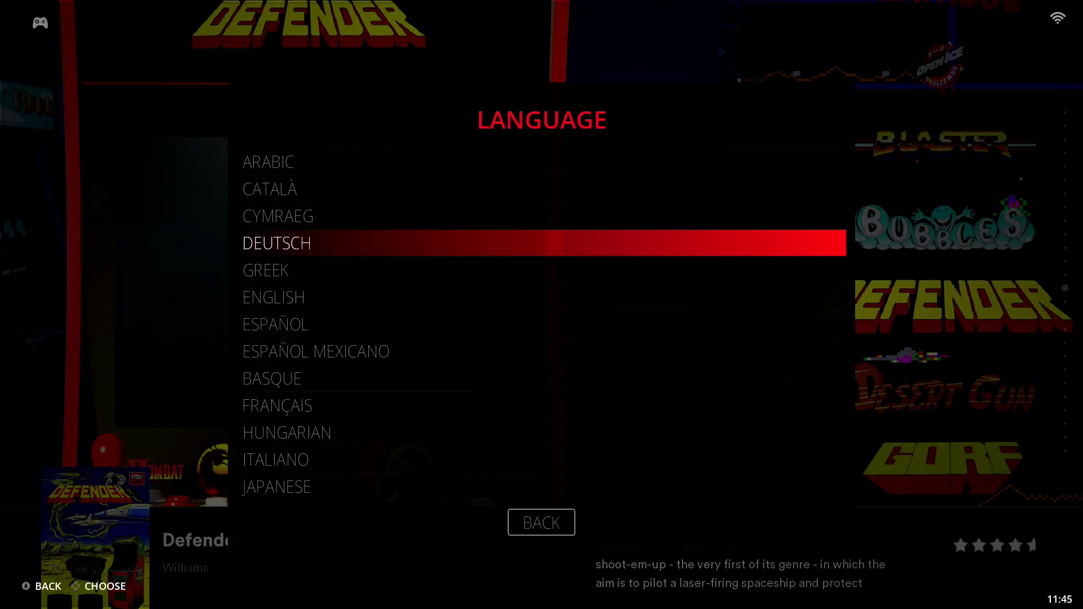
{"action": "key", "text": "Down"}
{"action": "key", "text": "Down"}
{"action": "key", "text": "Down"}
{"action": "key", "text": "Down"}
{"action": "key", "text": "Down"}
{"action": "key", "text": "Down"}
{"action": "key", "text": "Down"}
{"action": "key", "text": "Down"}
{"action": "key", "text": "Up"}
{"action": "key", "text": "Up"}
{"action": "key", "text": "Up"}
{"action": "key", "text": "Up"}
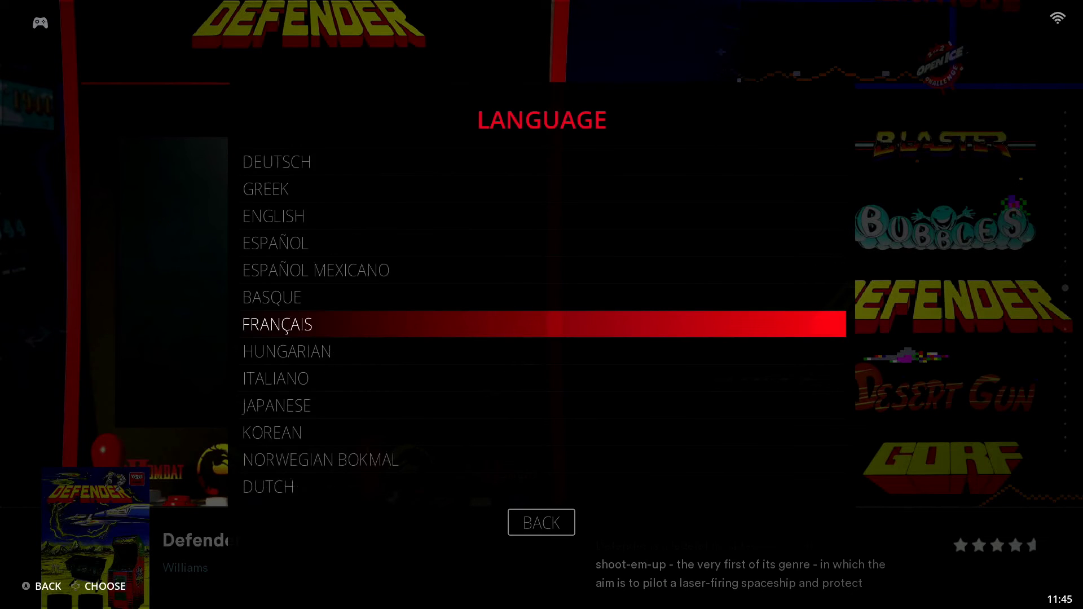
{"action": "key", "text": "Up"}
{"action": "key", "text": "Up"}
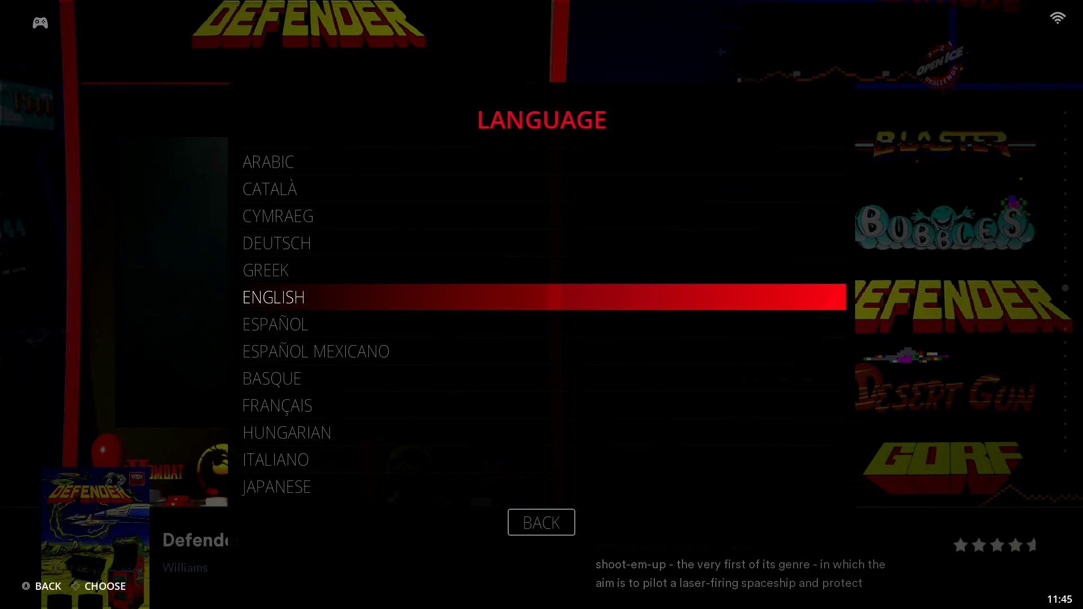
{"action": "key", "text": "Return"}
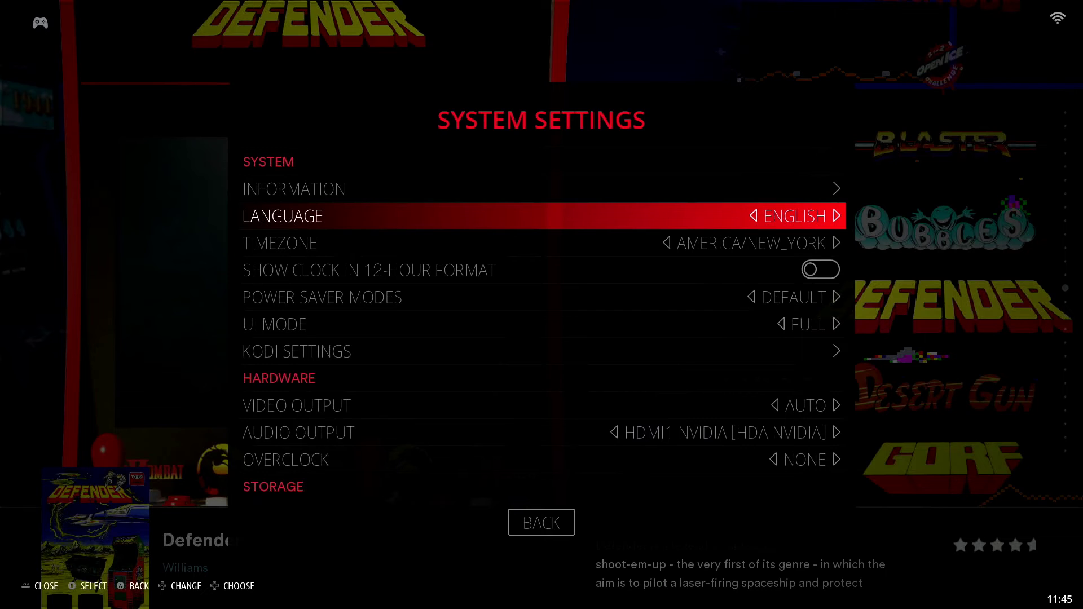
{"action": "key", "text": "Escape"}
{"action": "key", "text": "Escape"}
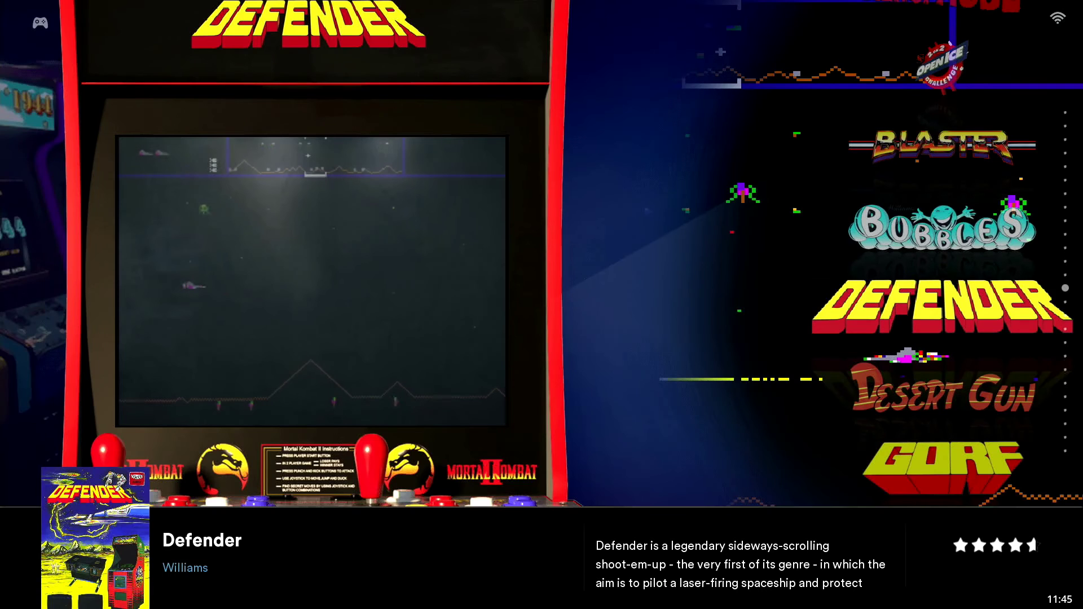
- Step down past Desert Gun and Gorf to select Joust
{"action": "key", "text": "Down"}
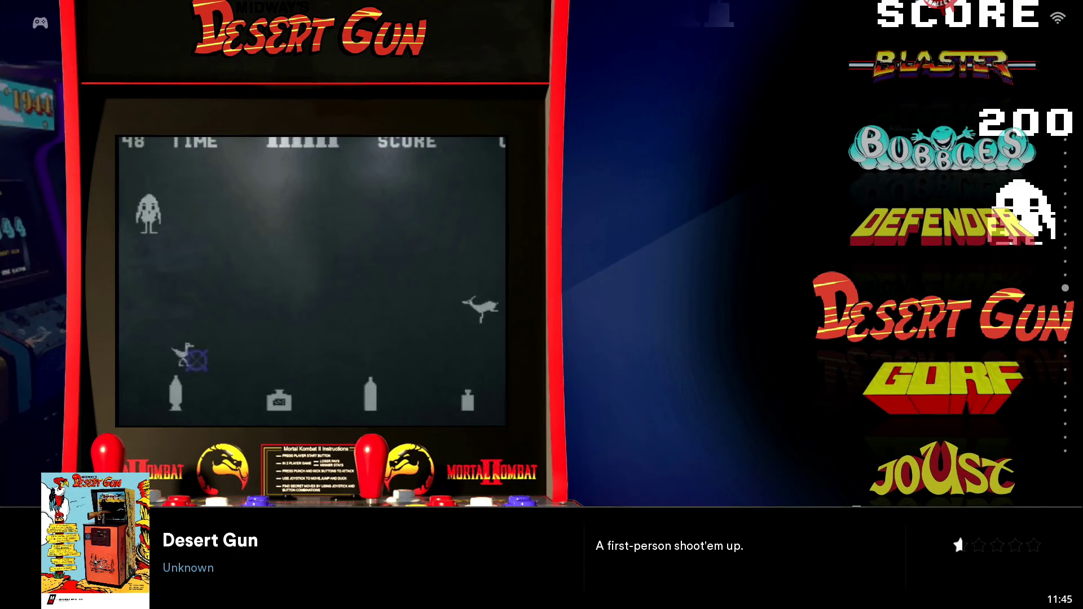
{"action": "key", "text": "Down"}
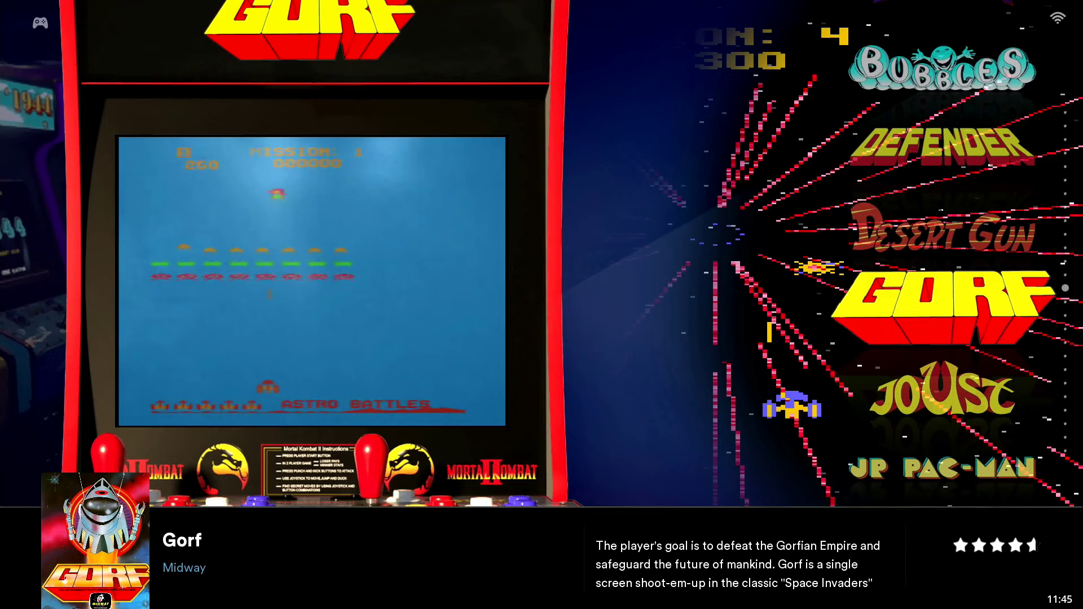
{"action": "key", "text": "Down"}
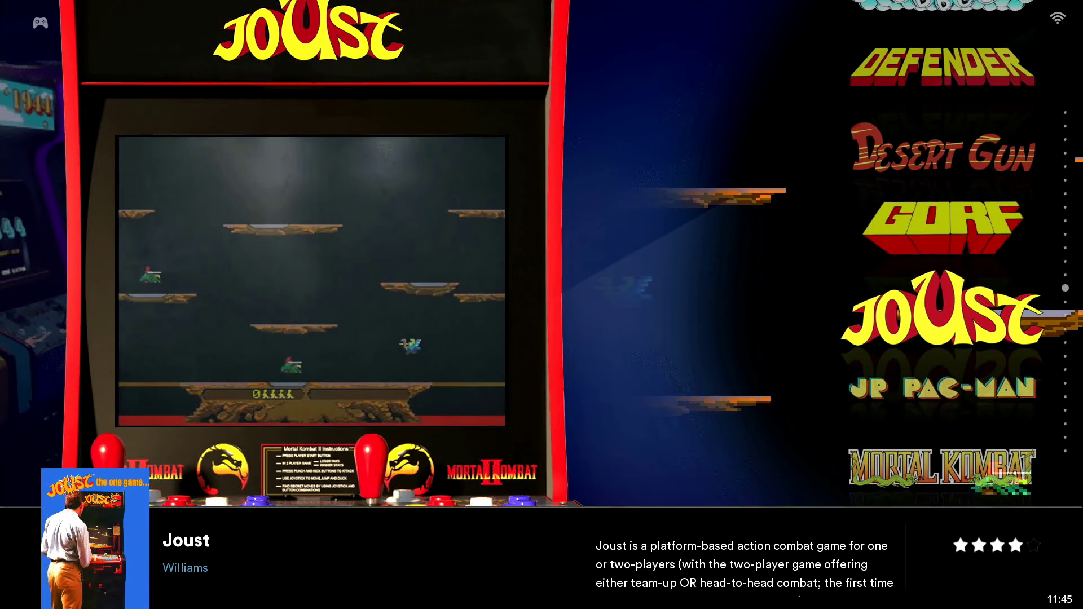